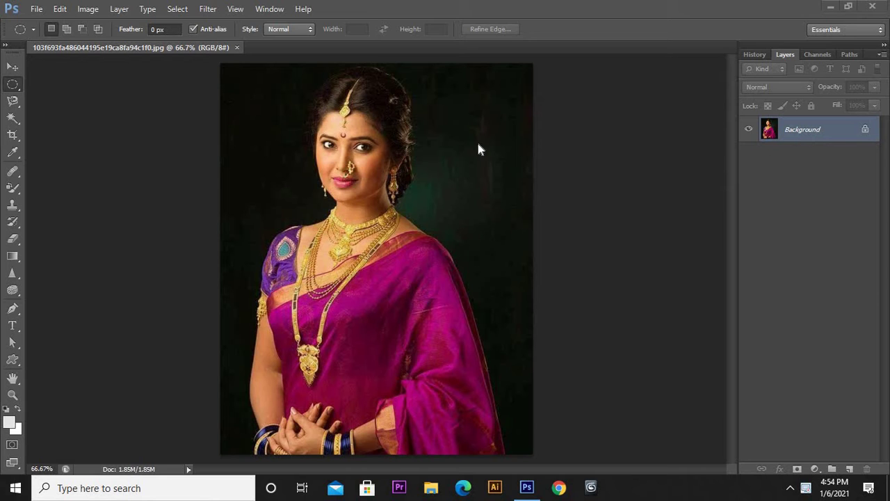
Duplicate the Background layer, keeping the default name 'Background copy'.
{"action": "left_click", "coordinate": [117, 8]}
{"action": "left_click", "coordinate": [128, 36]}
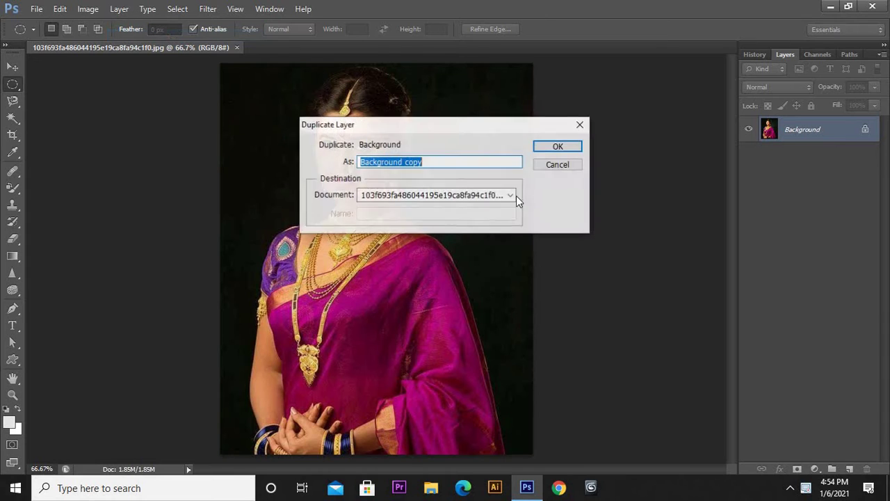
{"action": "left_click", "coordinate": [559, 147]}
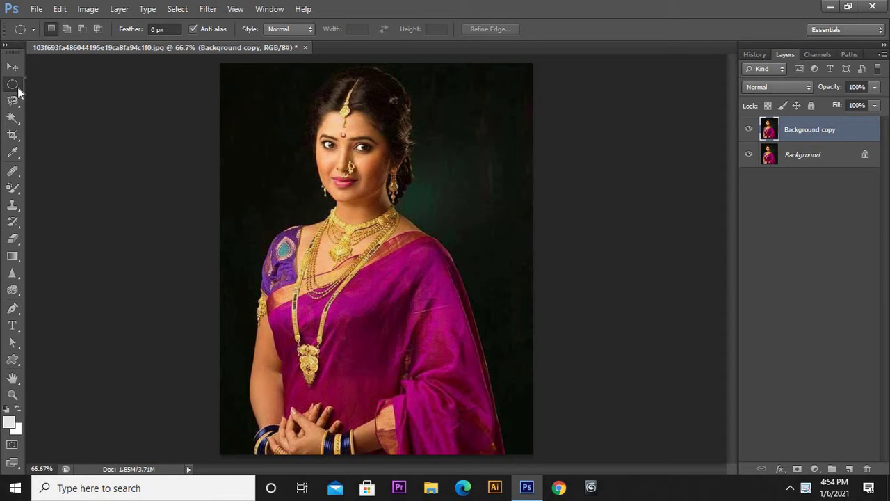
{"action": "right_click", "coordinate": [18, 92]}
{"action": "left_click", "coordinate": [65, 82]}
{"action": "left_click_drag", "start_coordinate": [268, 114], "coordinate": [404, 187]}
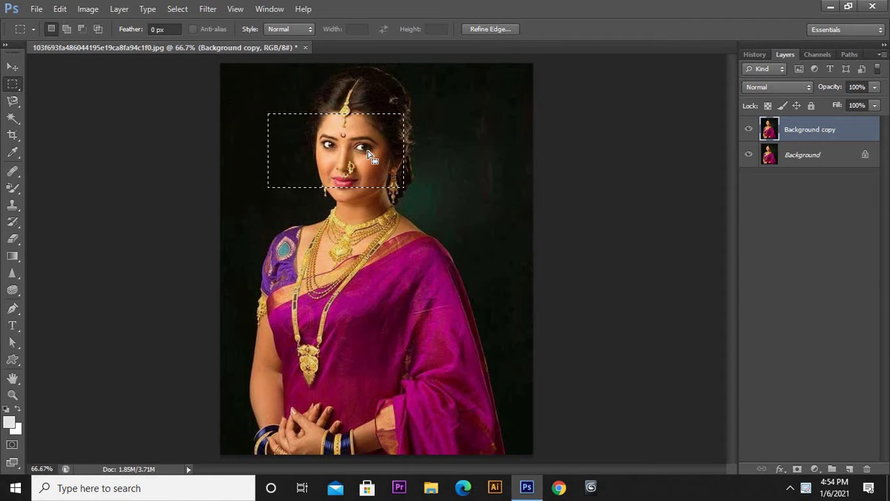
{"action": "left_click", "coordinate": [97, 8]}
{"action": "mouse_move", "coordinate": [107, 42]}
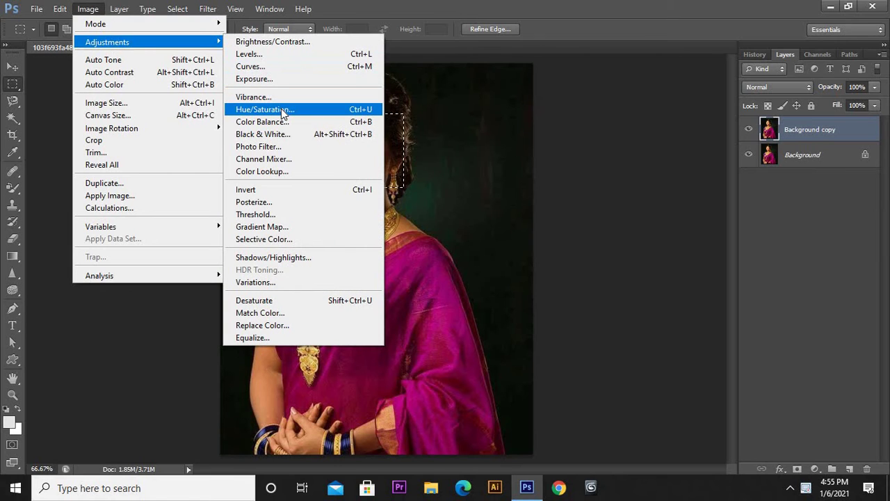
{"action": "left_click", "coordinate": [281, 109]}
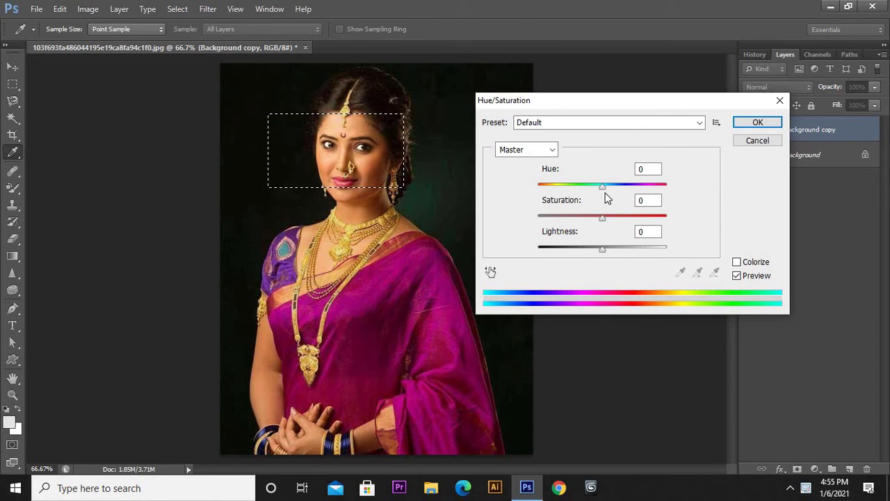
{"action": "mouse_move", "coordinate": [602, 186]}
{"action": "left_mouse_down"}
{"action": "mouse_move", "coordinate": [630, 188]}
{"action": "mouse_move", "coordinate": [605, 188]}
{"action": "left_mouse_up"}
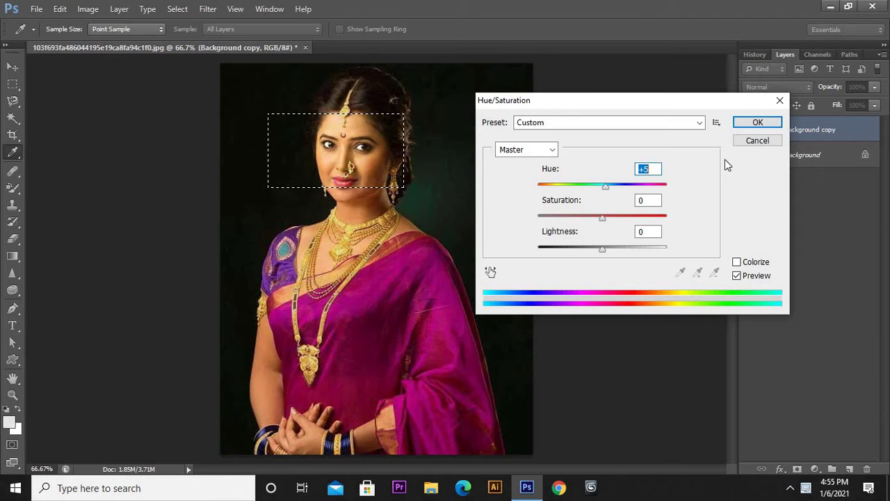
{"action": "left_click", "coordinate": [761, 140]}
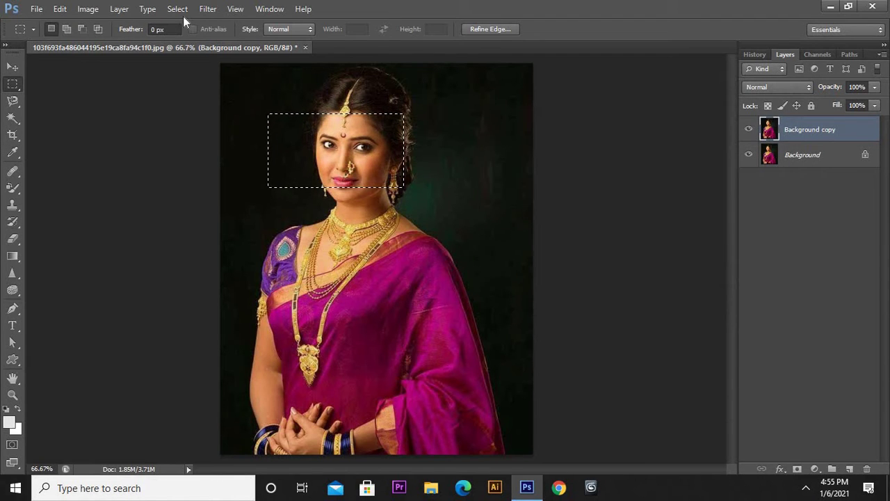
{"action": "left_click", "coordinate": [178, 9]}
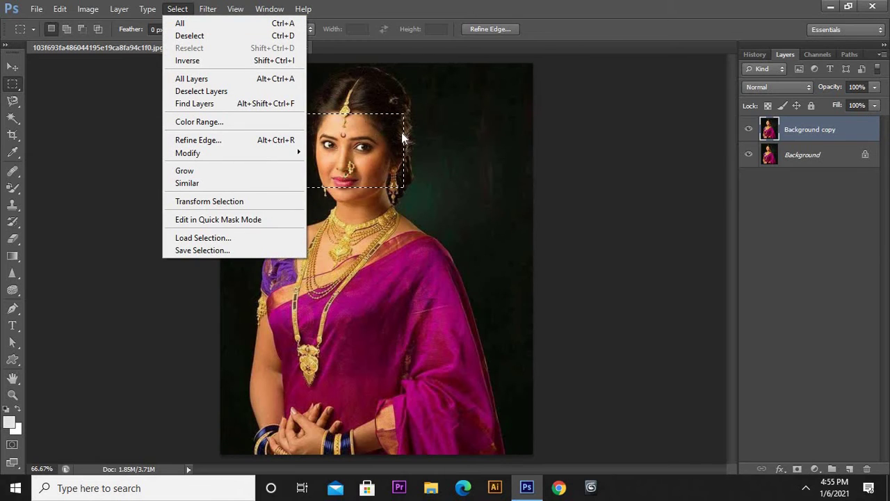
{"action": "left_click", "coordinate": [285, 38]}
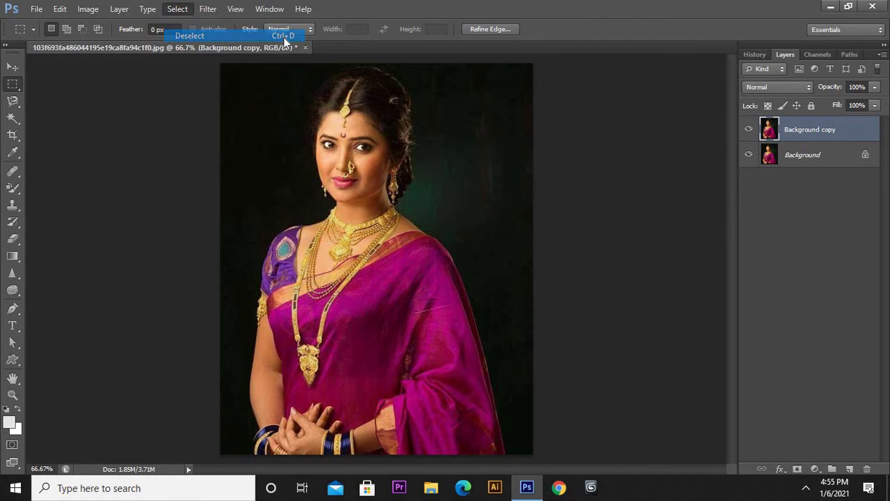
{"action": "right_click", "coordinate": [16, 83]}
{"action": "left_click", "coordinate": [70, 96]}
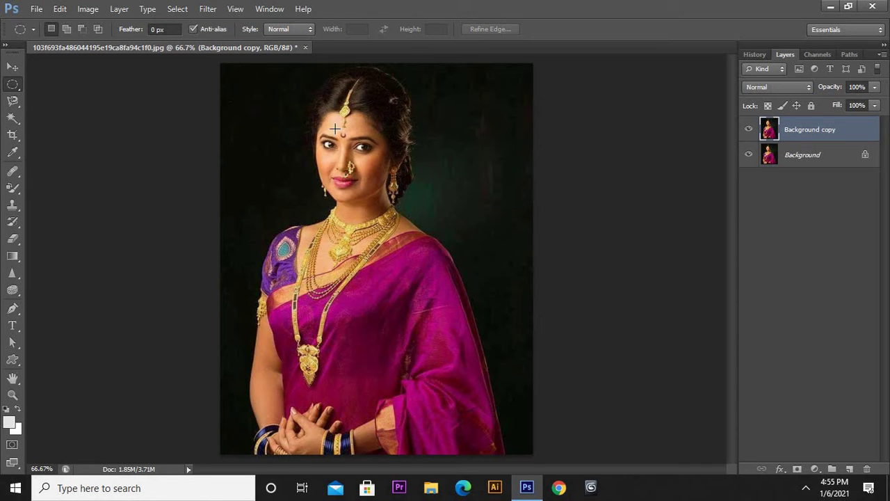
{"action": "left_click_drag", "start_coordinate": [311, 112], "coordinate": [405, 213]}
{"action": "left_click", "coordinate": [88, 9]}
{"action": "mouse_move", "coordinate": [107, 42]}
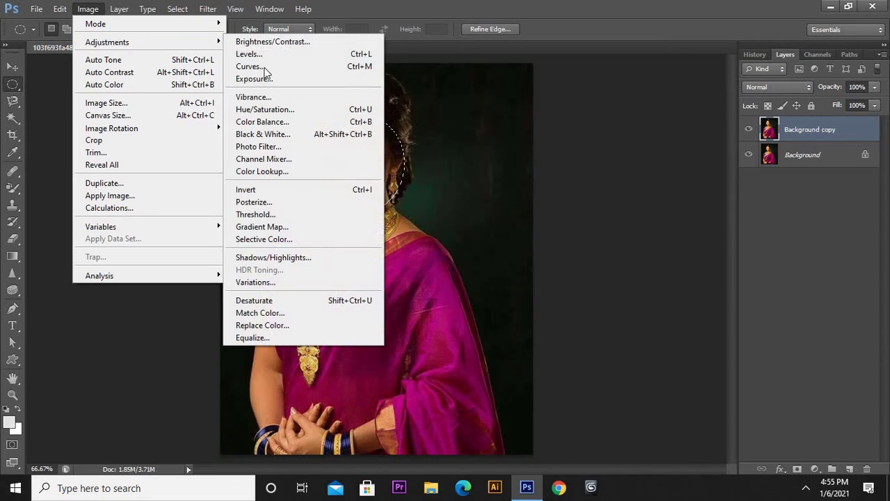
{"action": "left_click", "coordinate": [292, 110]}
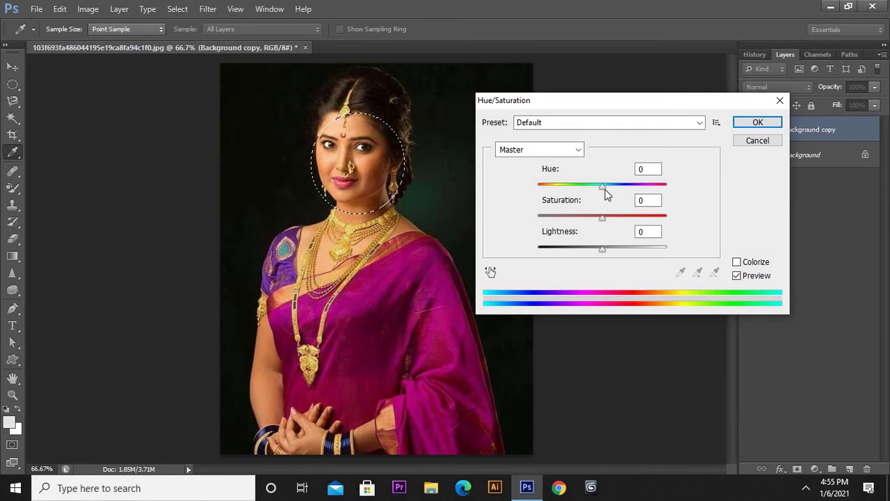
{"action": "mouse_move", "coordinate": [605, 190]}
{"action": "left_mouse_down"}
{"action": "mouse_move", "coordinate": [557, 191]}
{"action": "mouse_move", "coordinate": [601, 188]}
{"action": "left_mouse_up"}
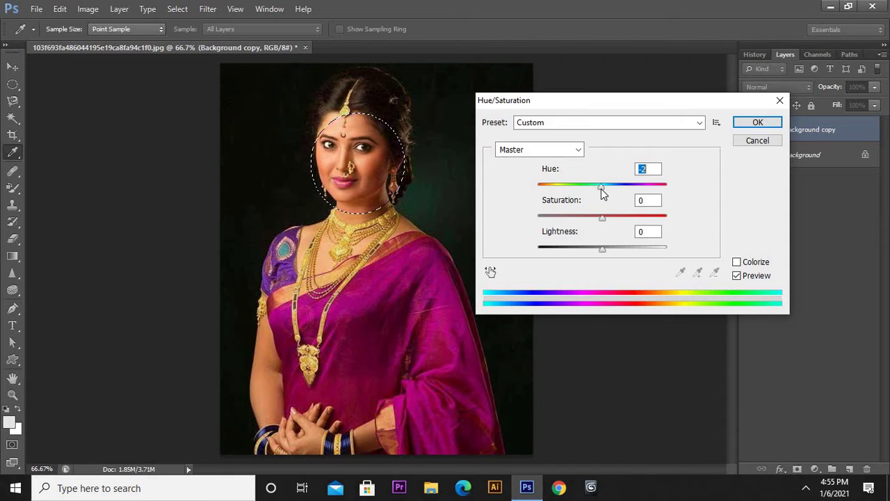
{"action": "left_click", "coordinate": [753, 141]}
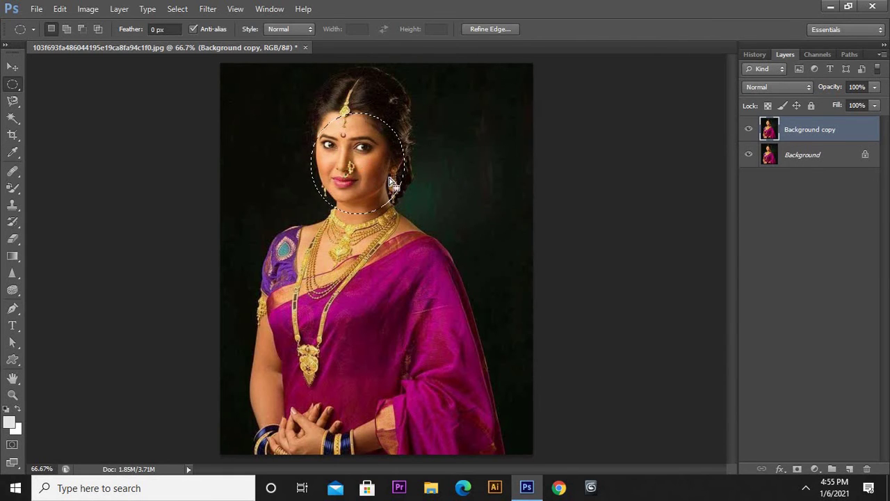
{"action": "left_click", "coordinate": [177, 9]}
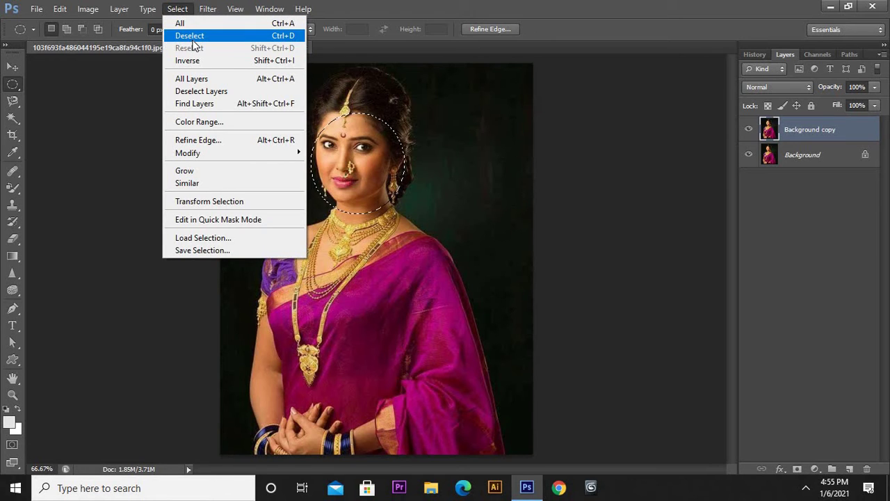
{"action": "left_click", "coordinate": [192, 39]}
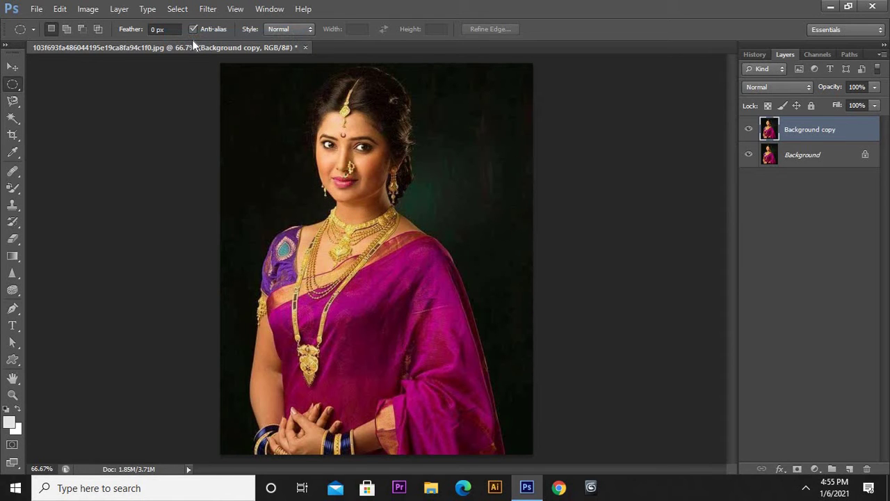
Trace a first freehand Lasso outline around the woman's head and face.
{"action": "left_click", "coordinate": [14, 103]}
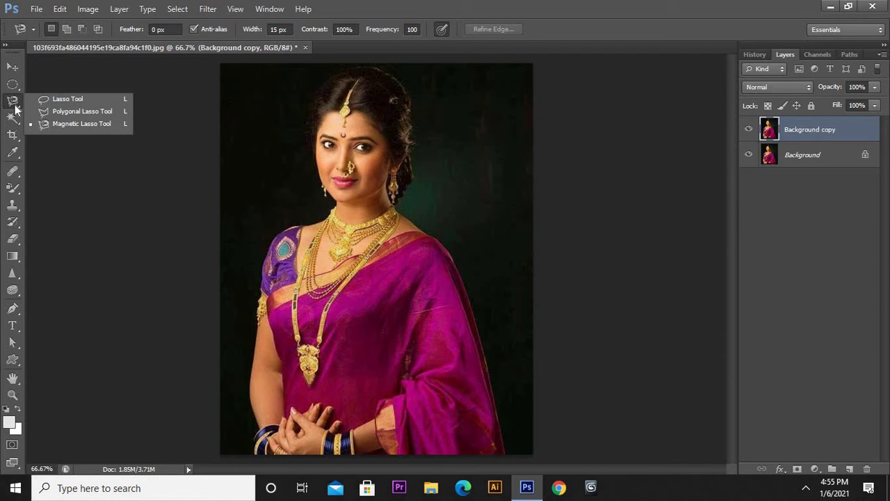
{"action": "left_click", "coordinate": [73, 101]}
{"action": "mouse_move", "coordinate": [317, 201]}
{"action": "left_mouse_down"}
{"action": "mouse_move", "coordinate": [415, 162]}
{"action": "mouse_move", "coordinate": [416, 249]}
{"action": "mouse_move", "coordinate": [323, 253]}
{"action": "mouse_move", "coordinate": [284, 224]}
{"action": "left_mouse_up"}
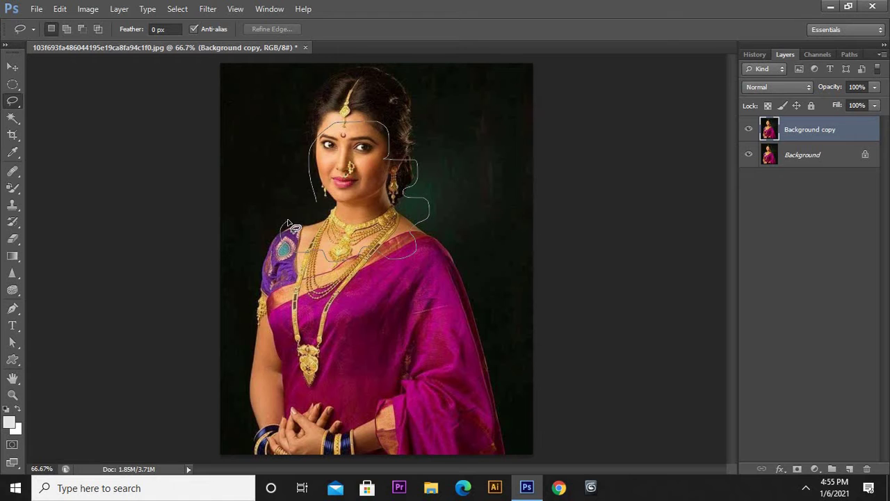
{"action": "left_click_drag", "start_coordinate": [287, 223], "coordinate": [284, 226]}
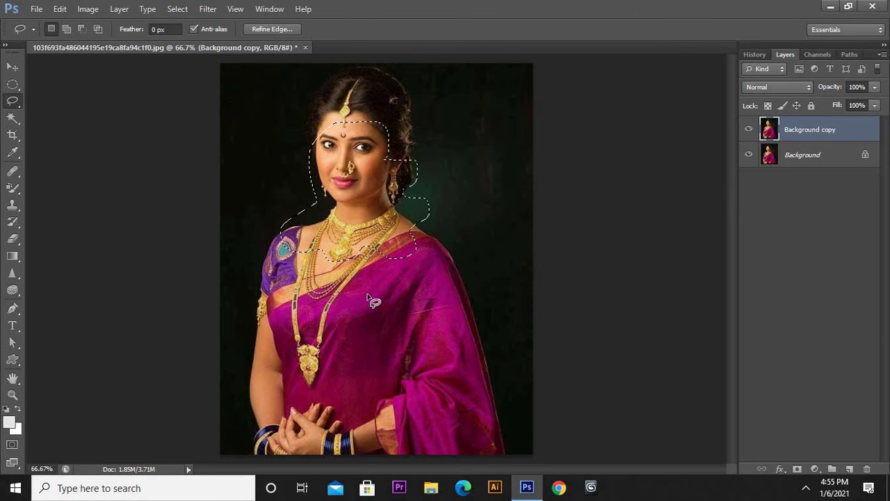
Redraw the freehand lasso selection around the hair, head and neck.
{"action": "right_click", "coordinate": [16, 102]}
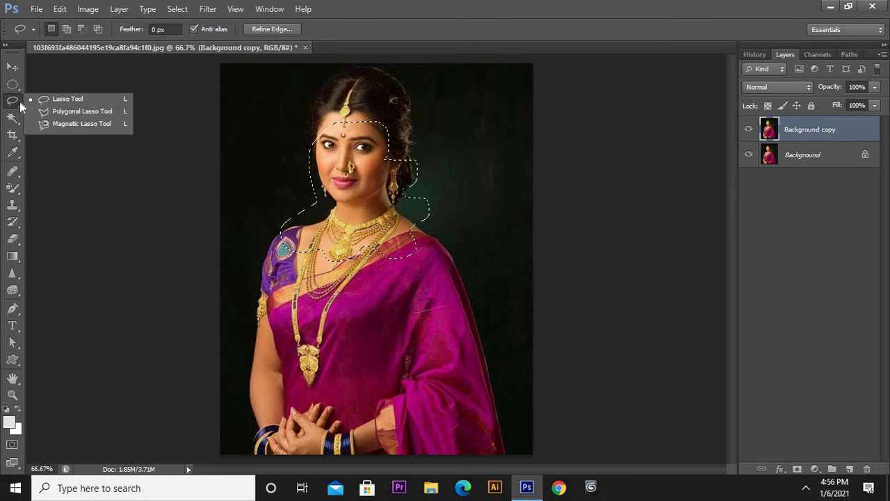
{"action": "left_click", "coordinate": [54, 103]}
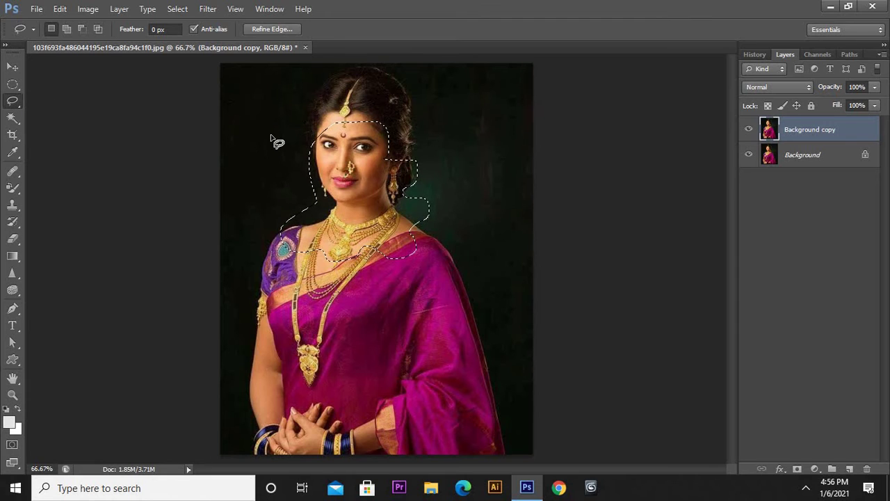
{"action": "mouse_move", "coordinate": [272, 136]}
{"action": "left_mouse_down"}
{"action": "mouse_move", "coordinate": [364, 72]}
{"action": "mouse_move", "coordinate": [425, 226]}
{"action": "left_mouse_up"}
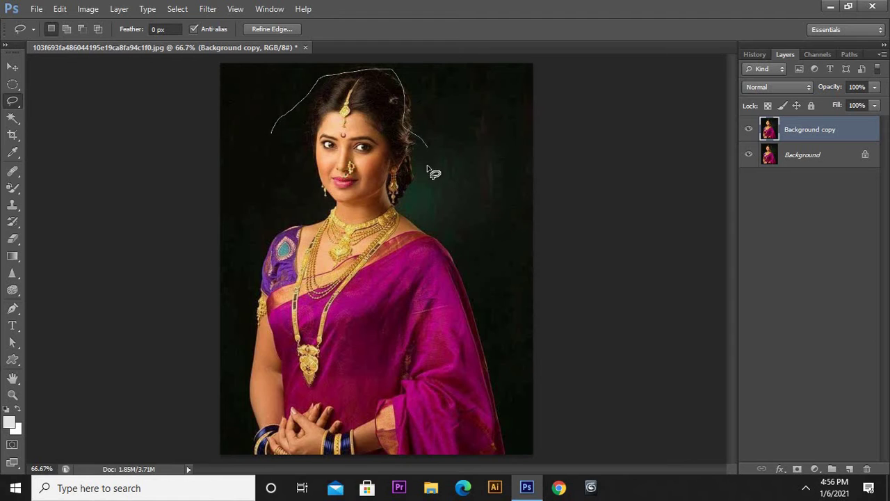
{"action": "mouse_move", "coordinate": [352, 257]}
{"action": "left_mouse_down"}
{"action": "mouse_move", "coordinate": [294, 230]}
{"action": "mouse_move", "coordinate": [272, 133]}
{"action": "left_mouse_up"}
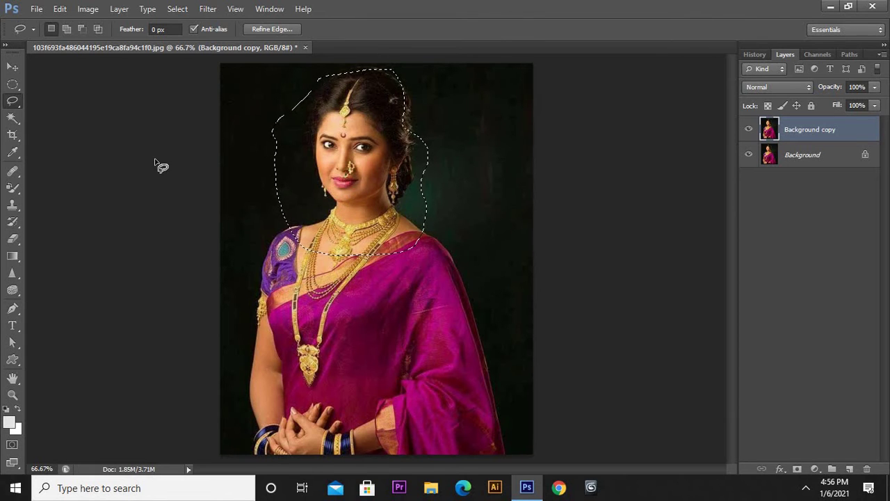
{"action": "right_click", "coordinate": [17, 102]}
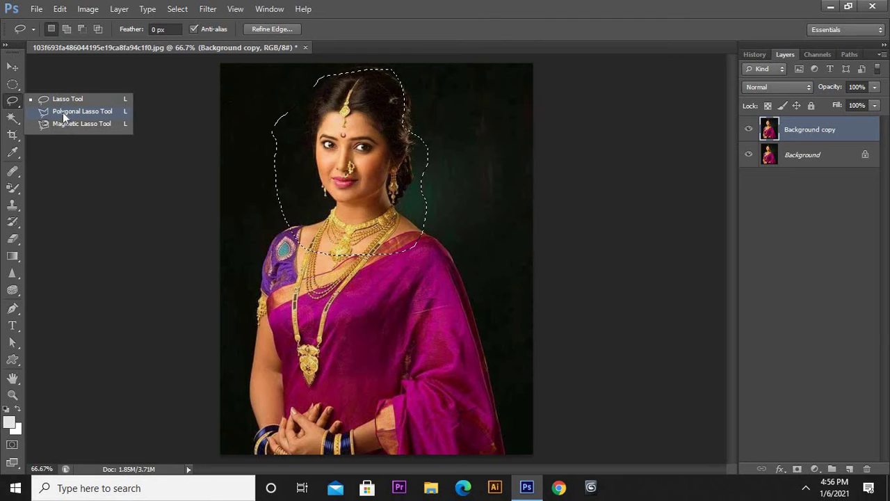
Outline the dark patch left of the woman with the Polygonal Lasso, along her arm, neck and lower left.
{"action": "left_click", "coordinate": [62, 112]}
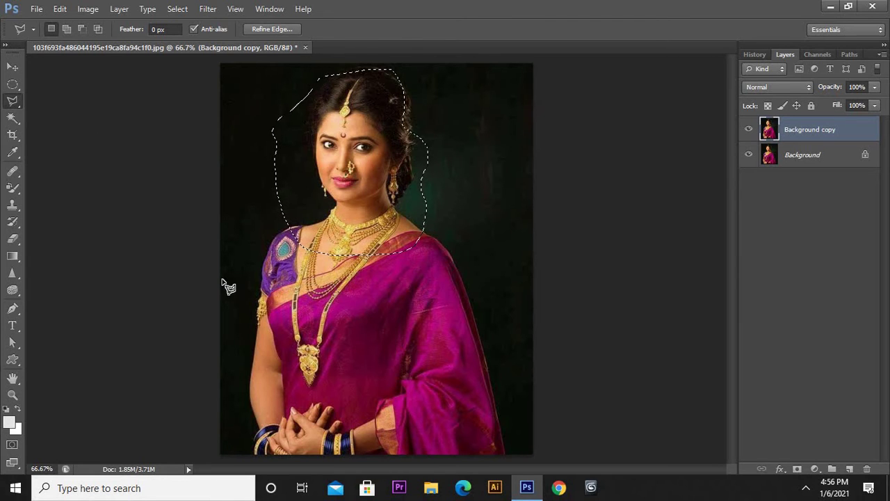
{"action": "left_click", "coordinate": [250, 387]}
{"action": "left_click", "coordinate": [257, 314]}
{"action": "left_click", "coordinate": [265, 286]}
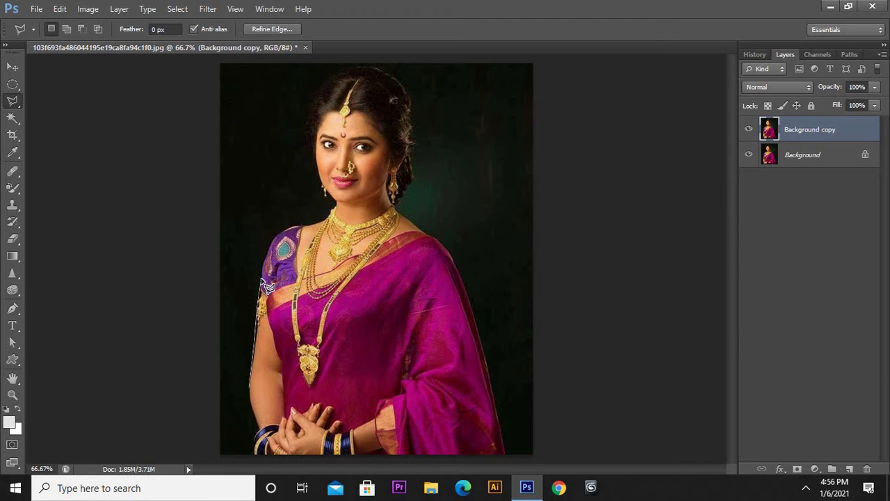
{"action": "left_click", "coordinate": [269, 250]}
{"action": "left_click", "coordinate": [330, 200]}
{"action": "left_click", "coordinate": [282, 166]}
{"action": "left_click", "coordinate": [238, 162]}
{"action": "left_click", "coordinate": [190, 179]}
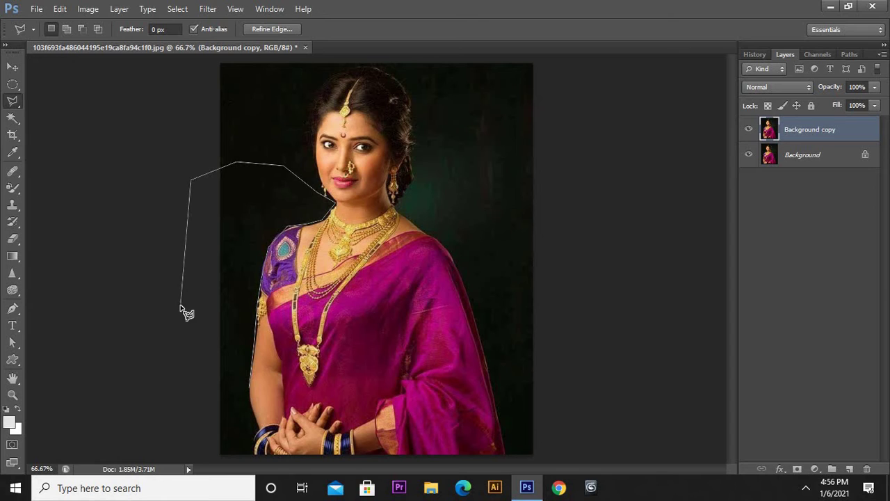
{"action": "left_click", "coordinate": [183, 405]}
{"action": "left_click", "coordinate": [213, 413]}
{"action": "left_click", "coordinate": [248, 390]}
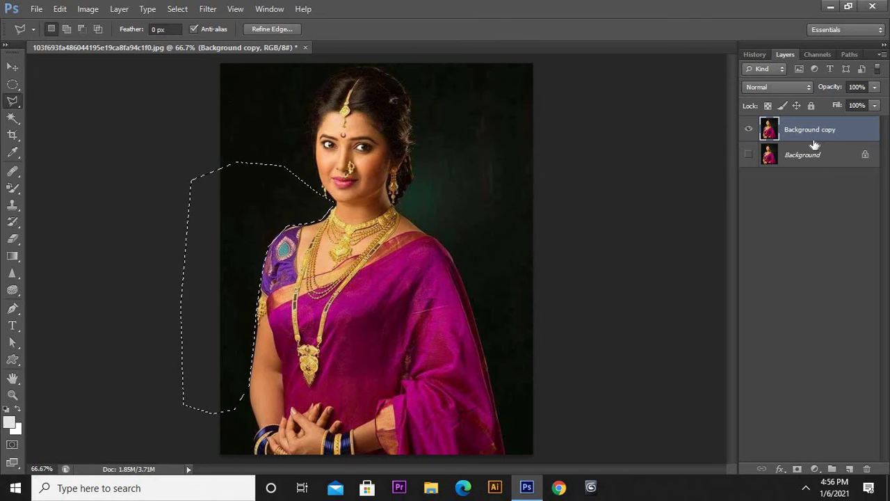
Delete the patch to transparency, toggle the Background layer's visibility off, and deselect.
{"action": "key", "text": "Delete"}
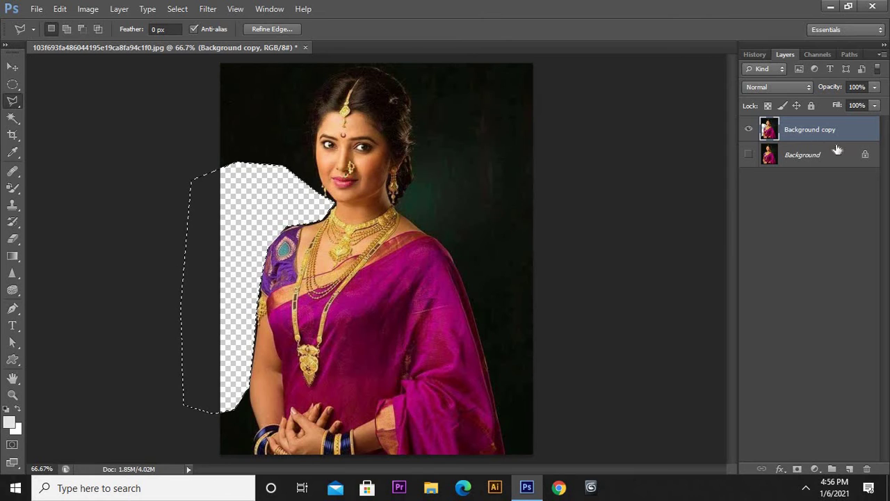
{"action": "left_click", "coordinate": [749, 156]}
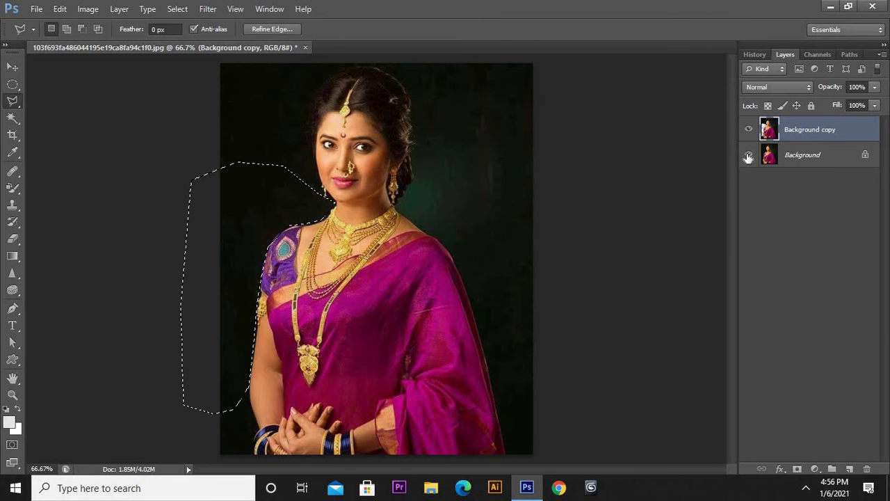
{"action": "left_click", "coordinate": [748, 156]}
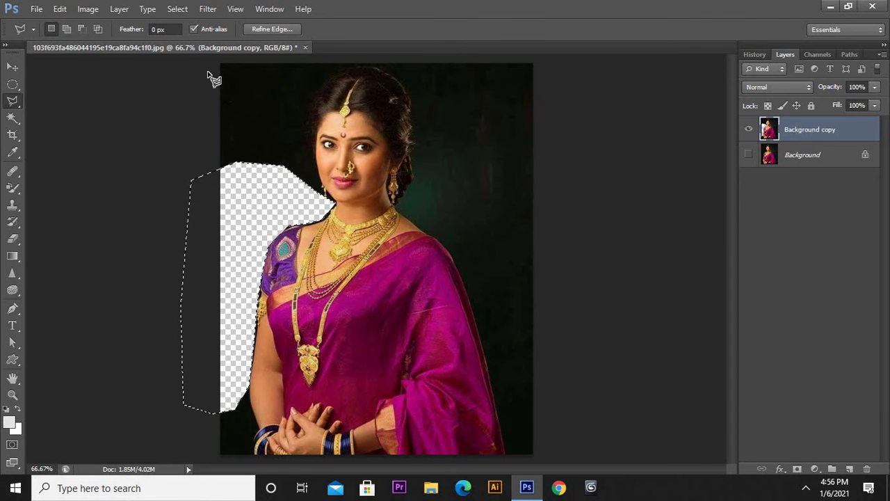
{"action": "left_click", "coordinate": [180, 9]}
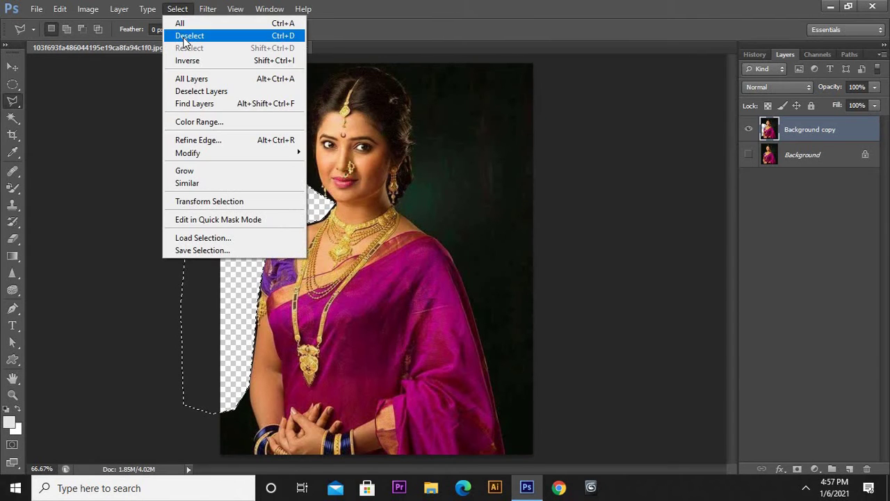
{"action": "left_click", "coordinate": [184, 37]}
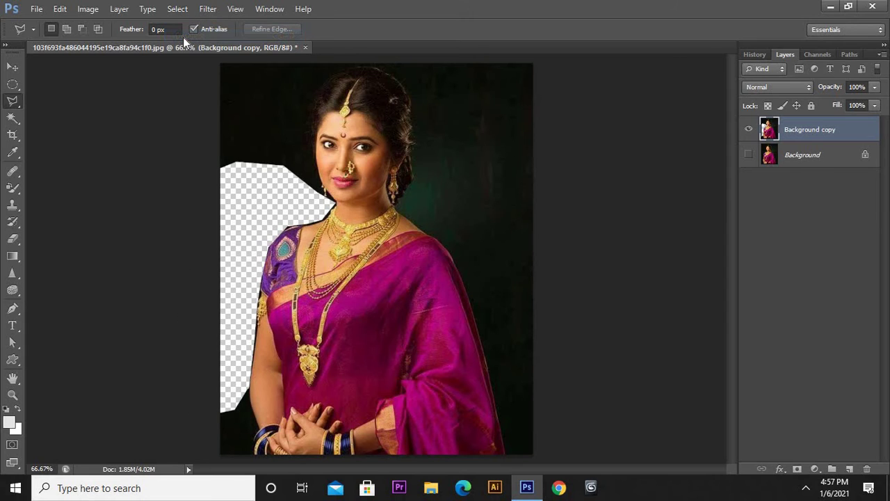
Make a test Magnetic Lasso outline beside the head, then deselect it.
{"action": "right_click", "coordinate": [13, 103]}
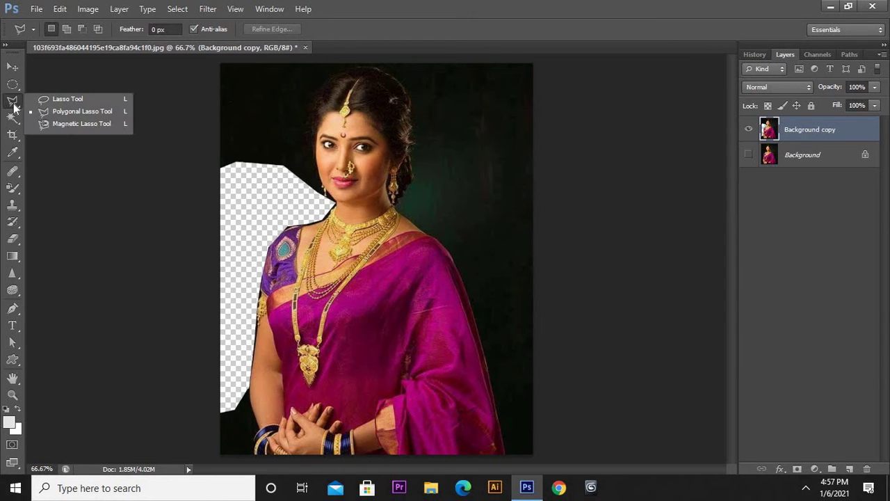
{"action": "left_click", "coordinate": [101, 128]}
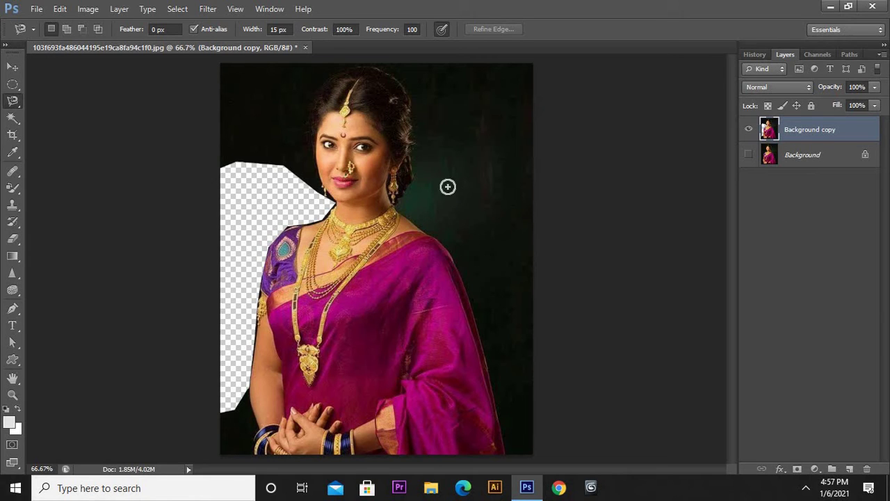
{"action": "left_click", "coordinate": [410, 102]}
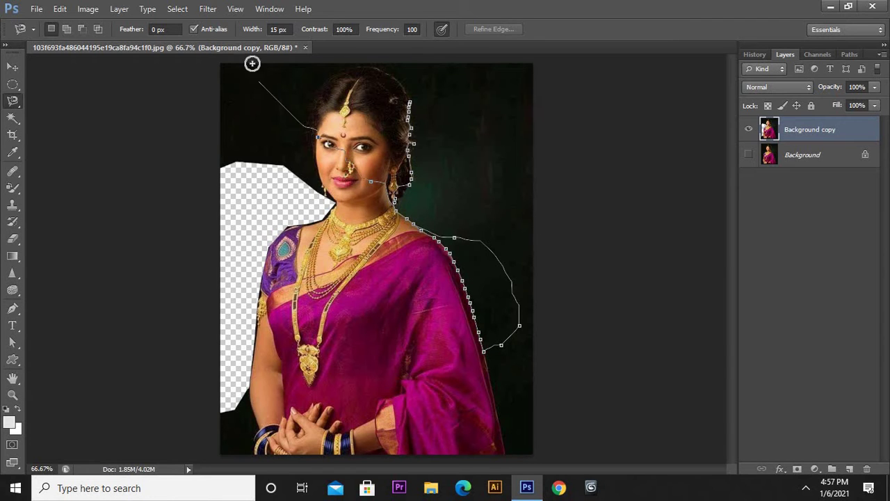
{"action": "double_click", "coordinate": [278, 89]}
{"action": "left_click", "coordinate": [178, 9]}
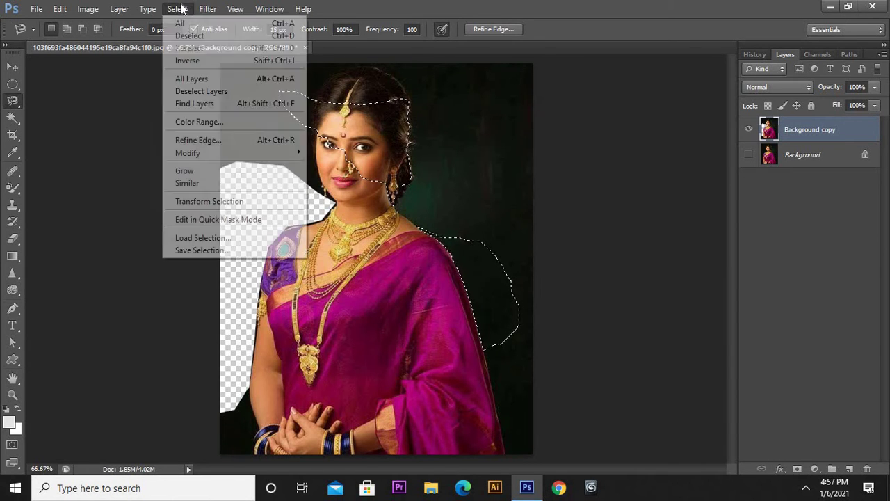
{"action": "left_click", "coordinate": [189, 35]}
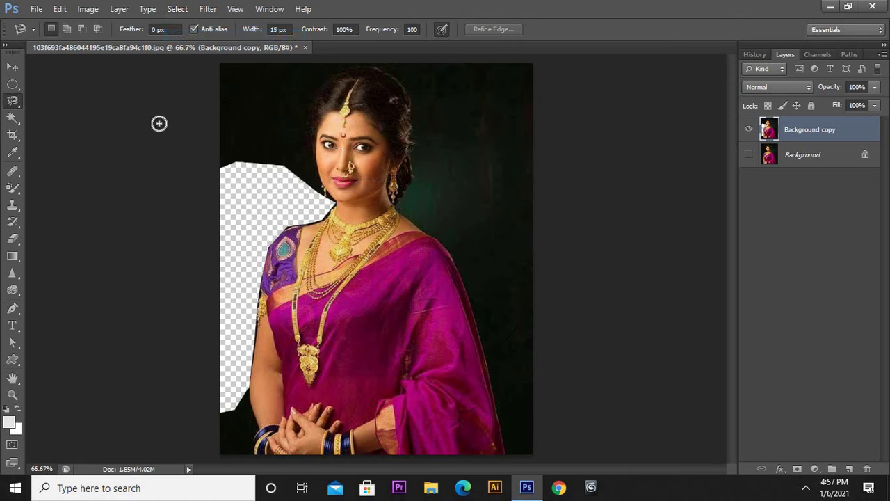
Set the Magnetic Lasso to Contrast 50% and Frequency 50.
{"action": "right_click", "coordinate": [12, 102]}
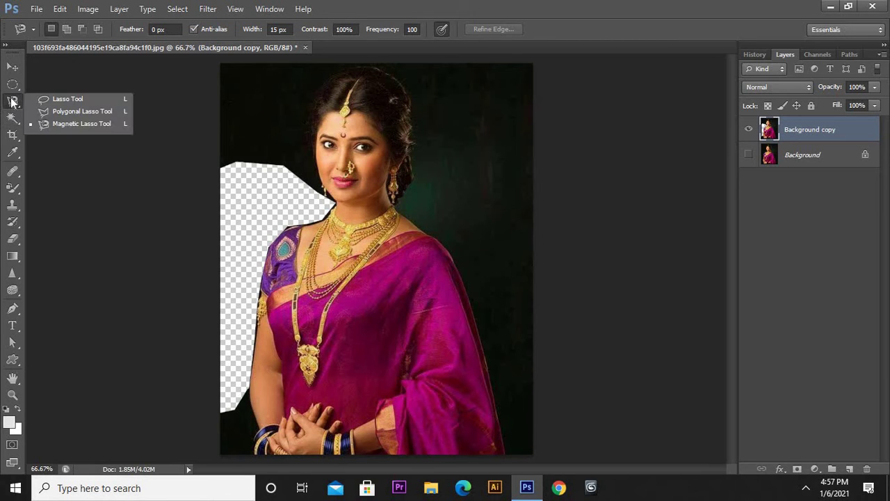
{"action": "left_click", "coordinate": [68, 124]}
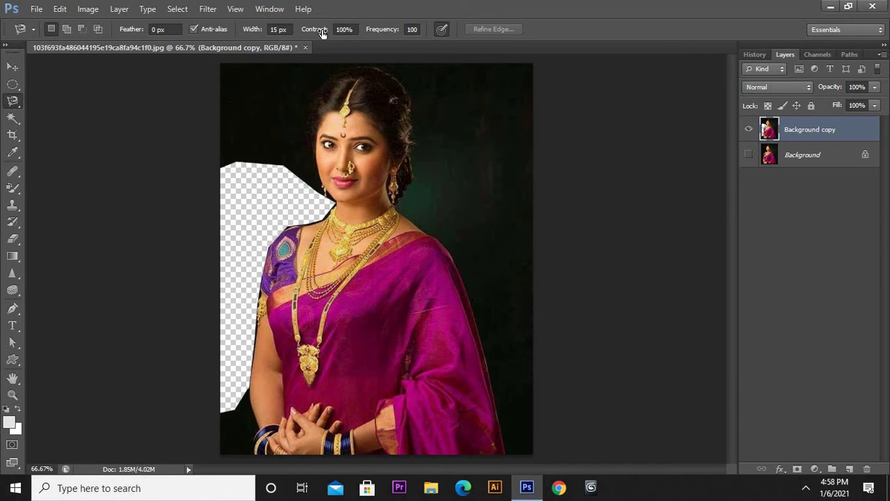
{"action": "left_click", "coordinate": [344, 29]}
{"action": "type", "text": "0"}
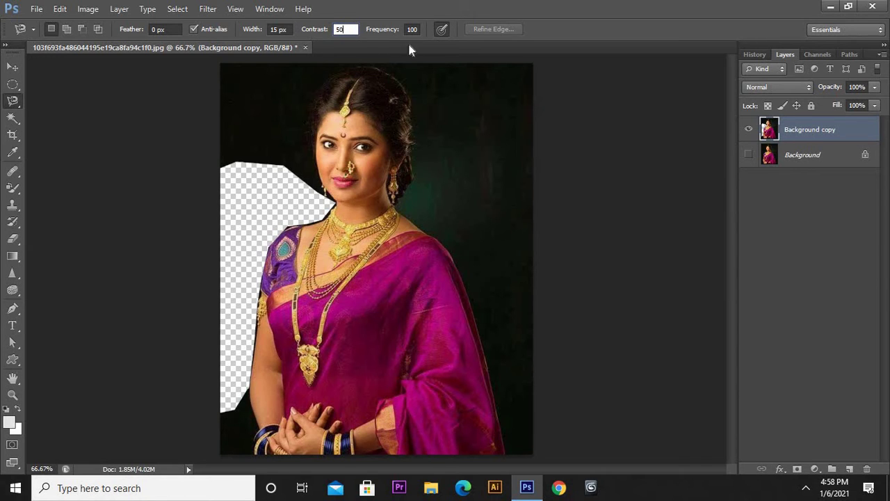
{"action": "key", "text": "Tab"}
{"action": "type", "text": "5"}
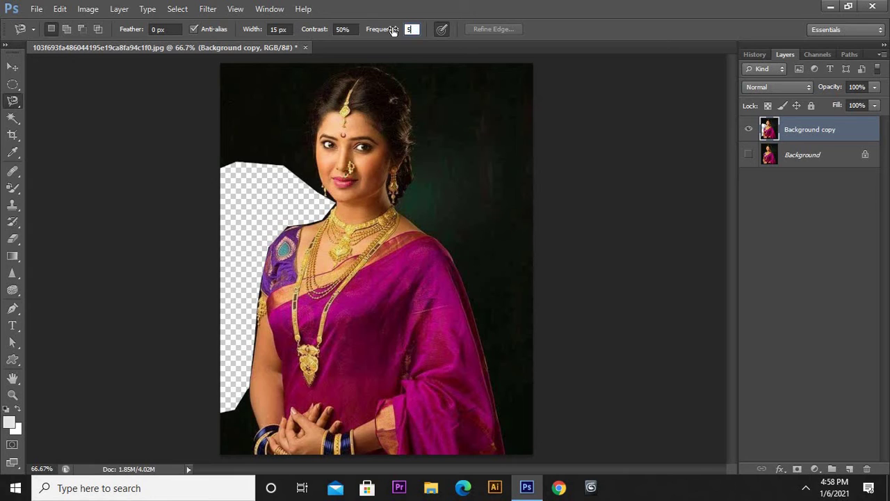
{"action": "type", "text": "0"}
{"action": "key", "text": "Return"}
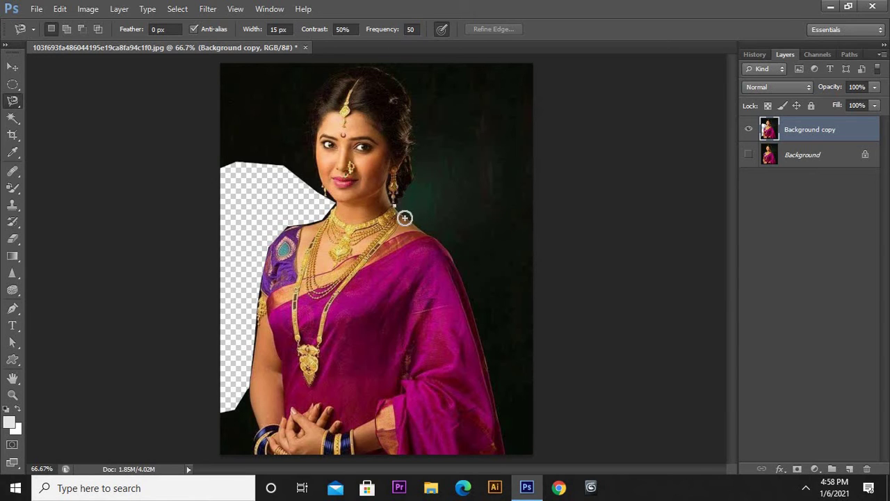
Trace the woman's outline from the neck around the hair and close the selection.
{"action": "left_click", "coordinate": [403, 216]}
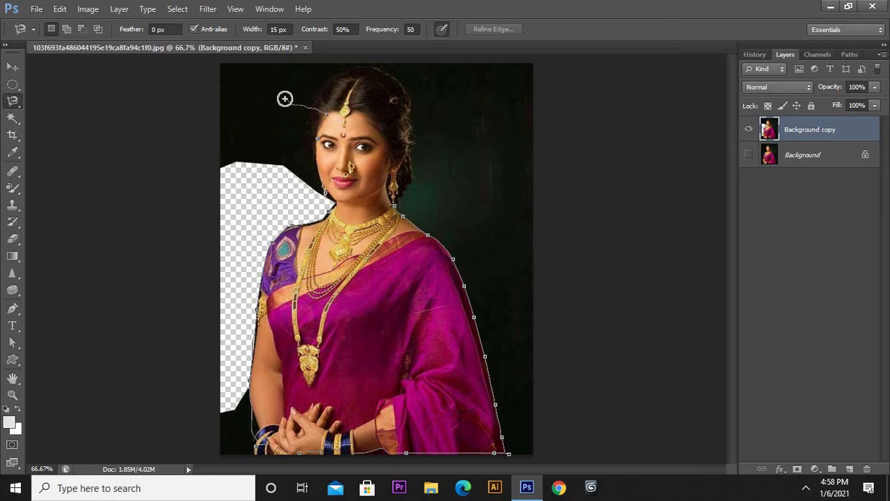
{"action": "left_click", "coordinate": [261, 81]}
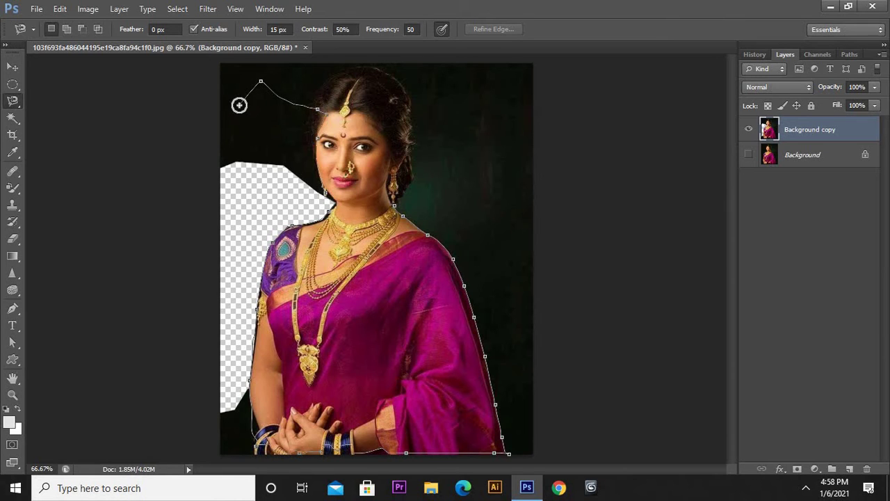
{"action": "left_click", "coordinate": [239, 105]}
{"action": "key", "text": "BackSpace"}
{"action": "key", "text": "BackSpace"}
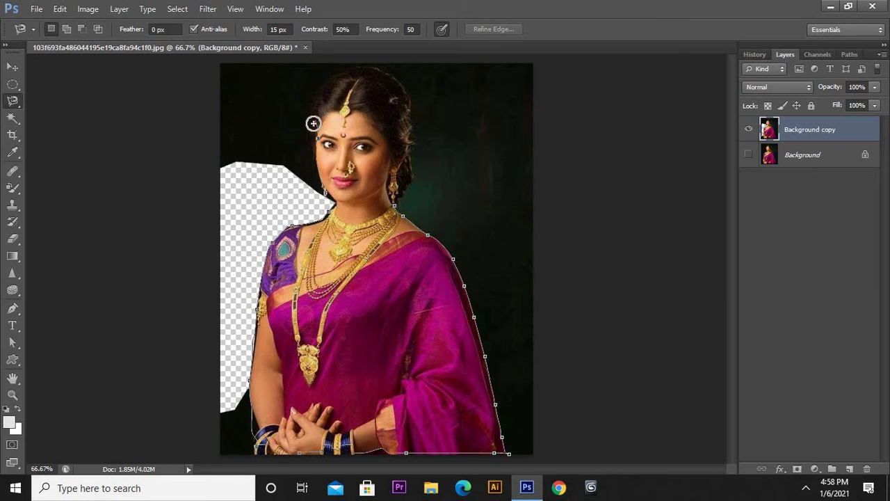
{"action": "left_click", "coordinate": [312, 144]}
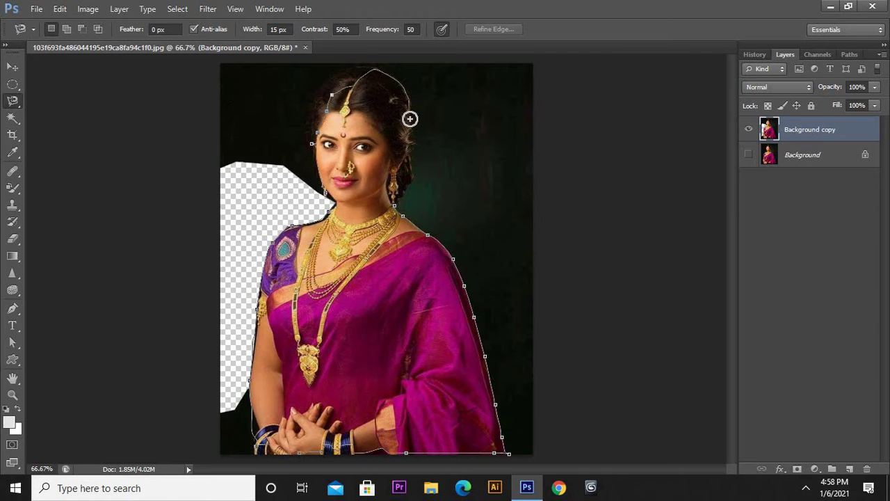
{"action": "left_click", "coordinate": [397, 206]}
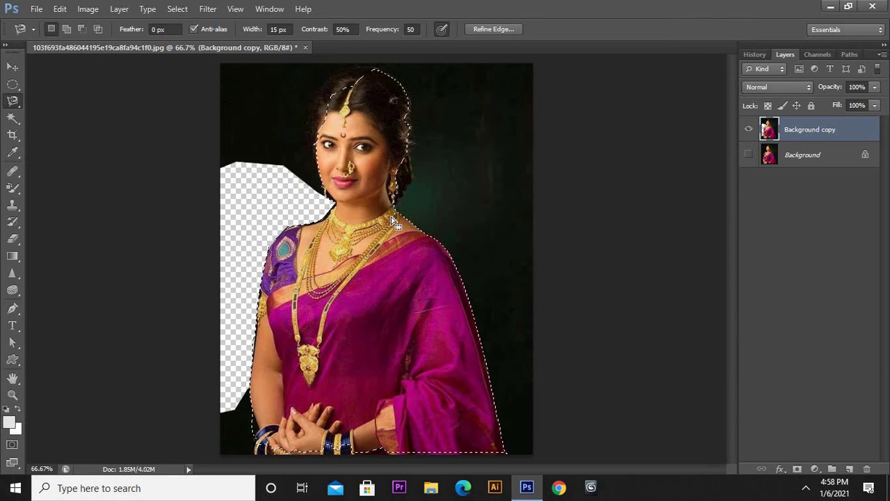
Test-delete the woman and the inverted background, undo every deletion including the left patch, and deselect.
{"action": "key", "text": "Delete"}
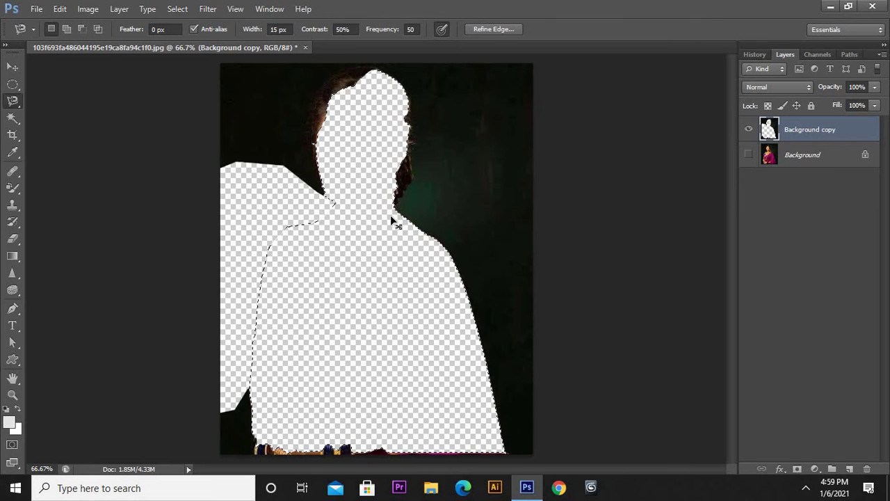
{"action": "key", "text": "ctrl+z"}
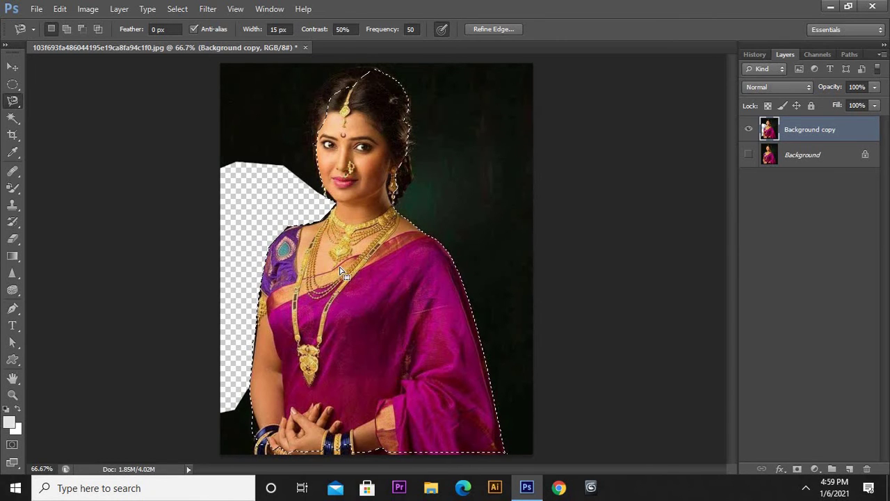
{"action": "left_click", "coordinate": [179, 8]}
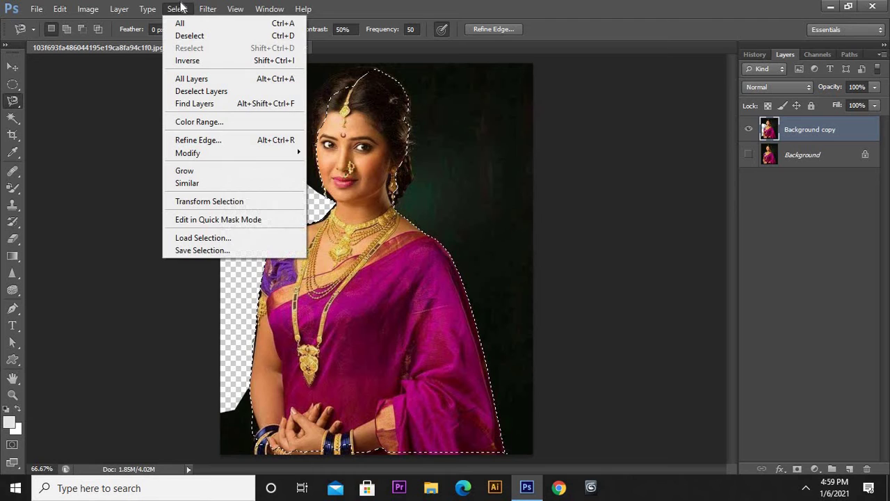
{"action": "left_click", "coordinate": [188, 62]}
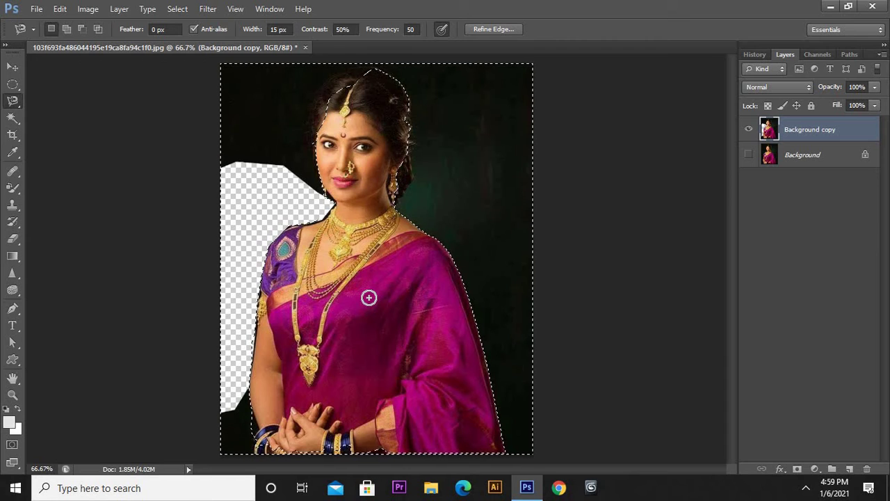
{"action": "key", "text": "Delete"}
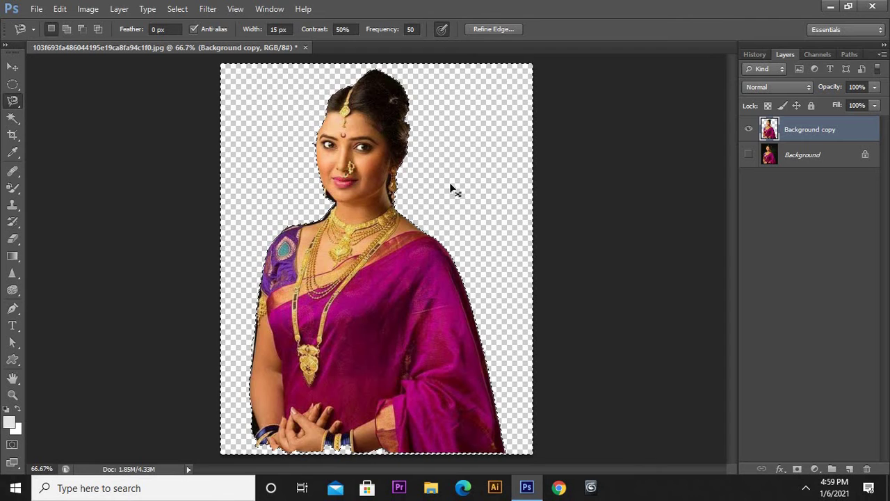
{"action": "key", "text": "ctrl+z"}
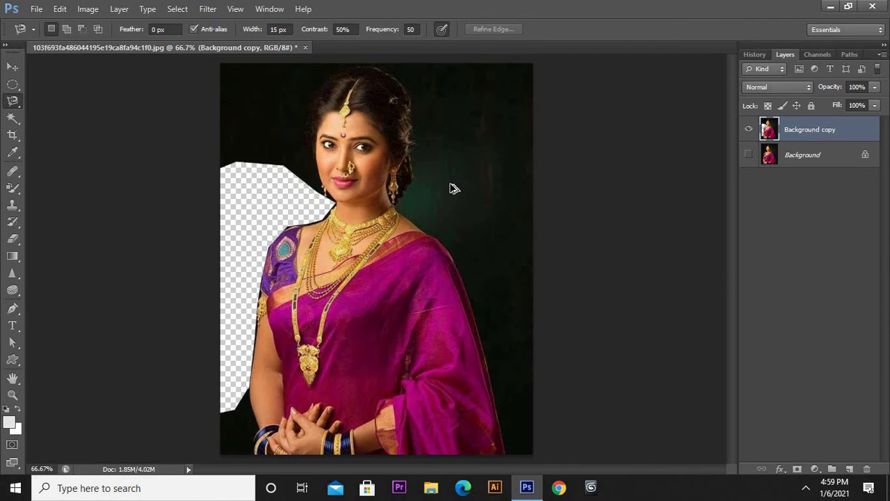
{"action": "key", "text": "ctrl+alt+z"}
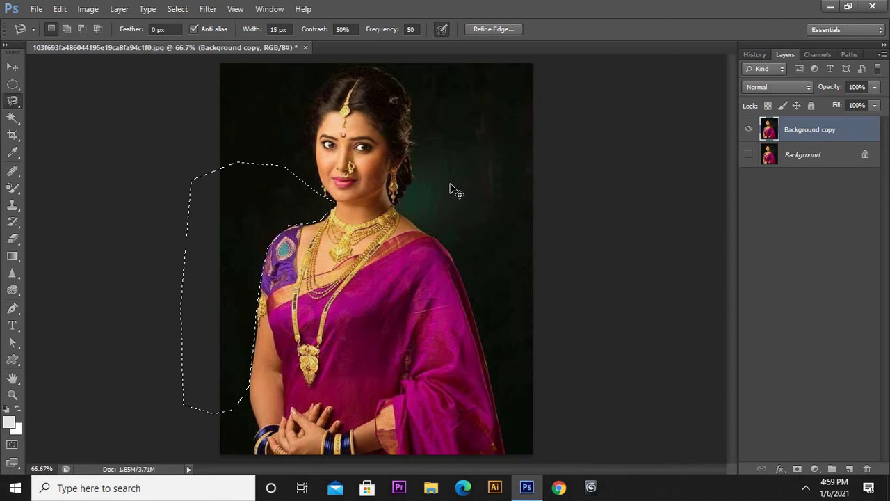
{"action": "key", "text": "ctrl+d"}
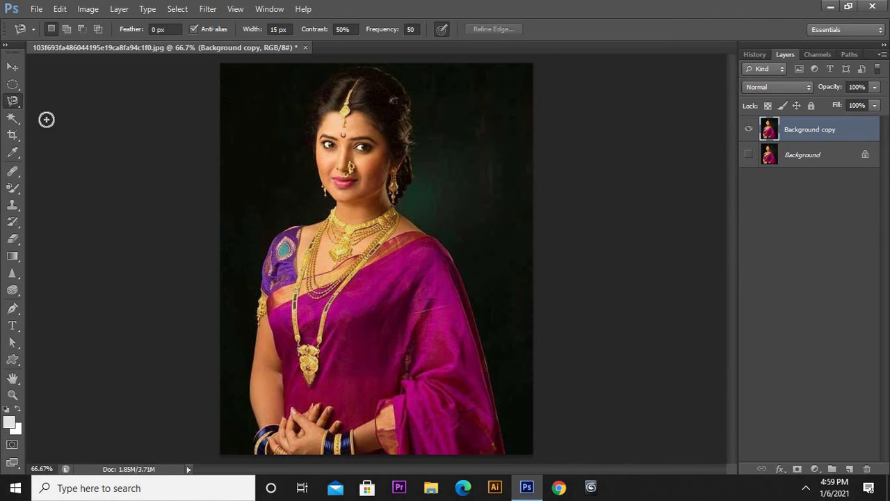
Brush a Quick Selection from the saree's centre up over the woman's hair.
{"action": "right_click", "coordinate": [19, 103]}
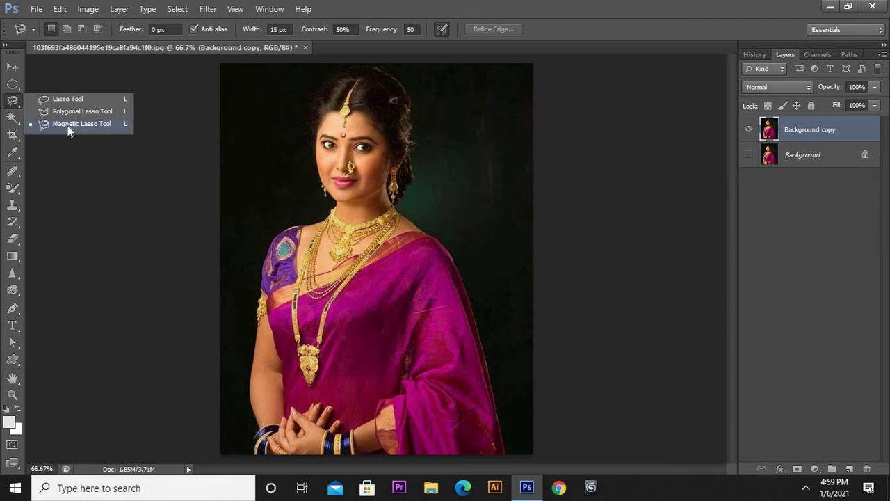
{"action": "left_click", "coordinate": [14, 120]}
{"action": "right_click", "coordinate": [17, 124]}
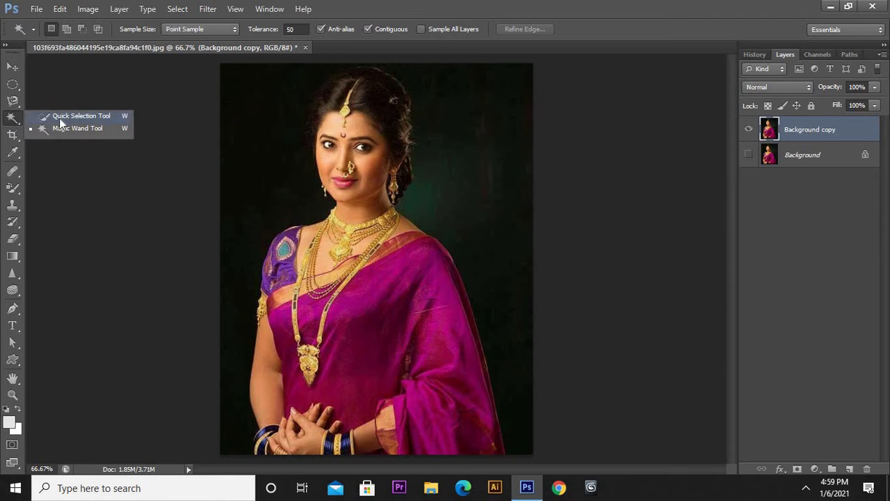
{"action": "left_click", "coordinate": [60, 119]}
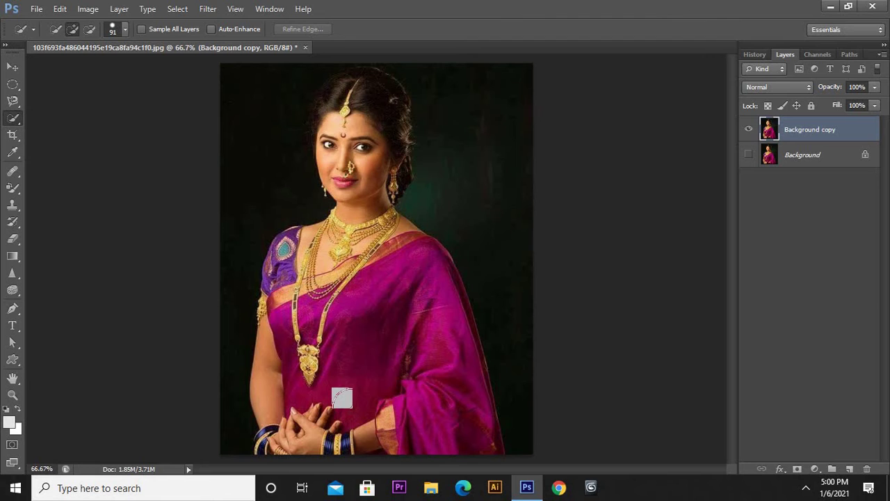
{"action": "mouse_move", "coordinate": [343, 398]}
{"action": "left_mouse_down"}
{"action": "mouse_move", "coordinate": [333, 318]}
{"action": "mouse_move", "coordinate": [344, 192]}
{"action": "mouse_move", "coordinate": [337, 77]}
{"action": "left_mouse_up"}
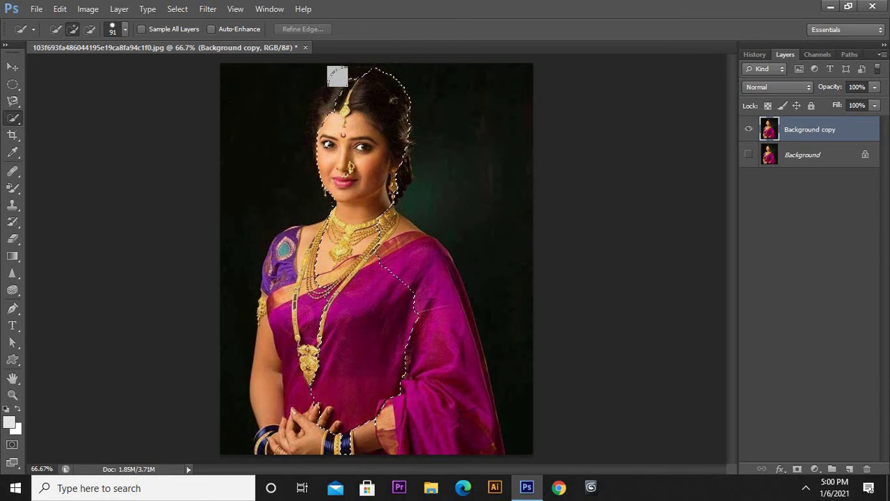
{"action": "left_click_drag", "start_coordinate": [337, 76], "coordinate": [322, 107]}
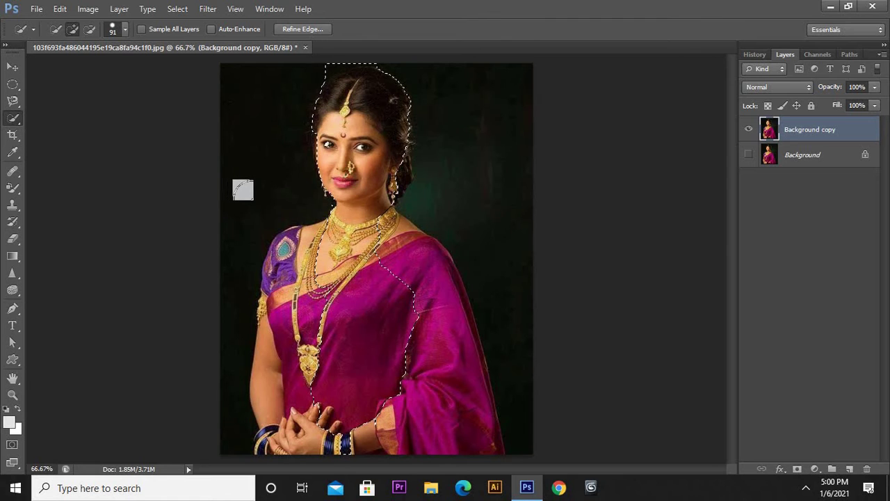
Shrink the brush to 49 px and add the saree's right edge.
{"action": "left_click", "coordinate": [126, 30]}
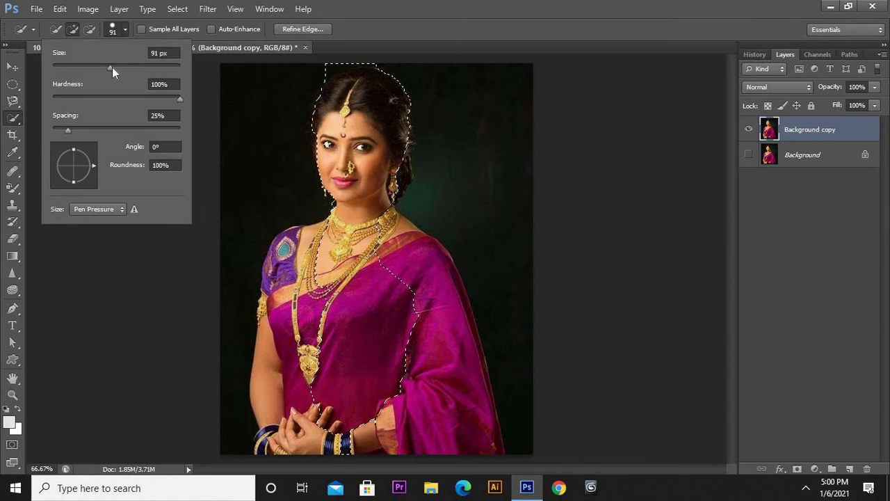
{"action": "left_click_drag", "start_coordinate": [109, 67], "coordinate": [83, 68]}
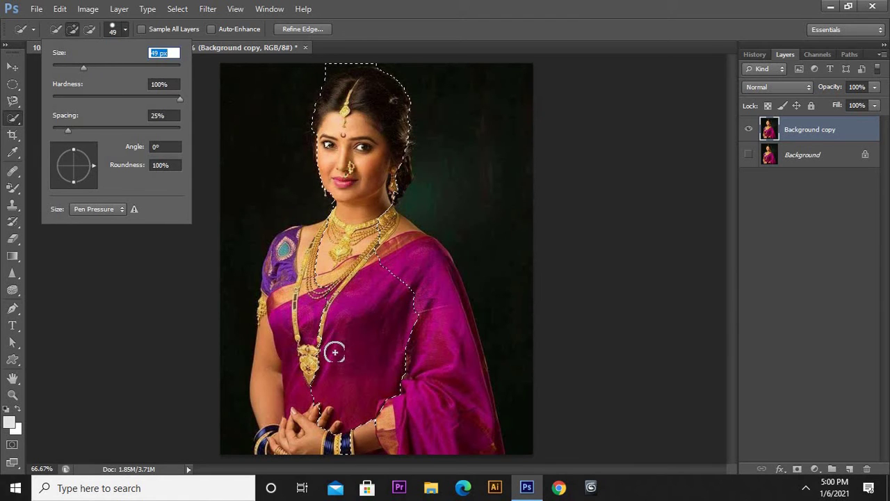
{"action": "mouse_move", "coordinate": [334, 353]}
{"action": "left_mouse_down"}
{"action": "mouse_move", "coordinate": [391, 316]}
{"action": "mouse_move", "coordinate": [433, 353]}
{"action": "mouse_move", "coordinate": [474, 444]}
{"action": "mouse_move", "coordinate": [341, 449]}
{"action": "mouse_move", "coordinate": [278, 426]}
{"action": "mouse_move", "coordinate": [263, 346]}
{"action": "mouse_move", "coordinate": [272, 224]}
{"action": "mouse_move", "coordinate": [265, 130]}
{"action": "left_mouse_up"}
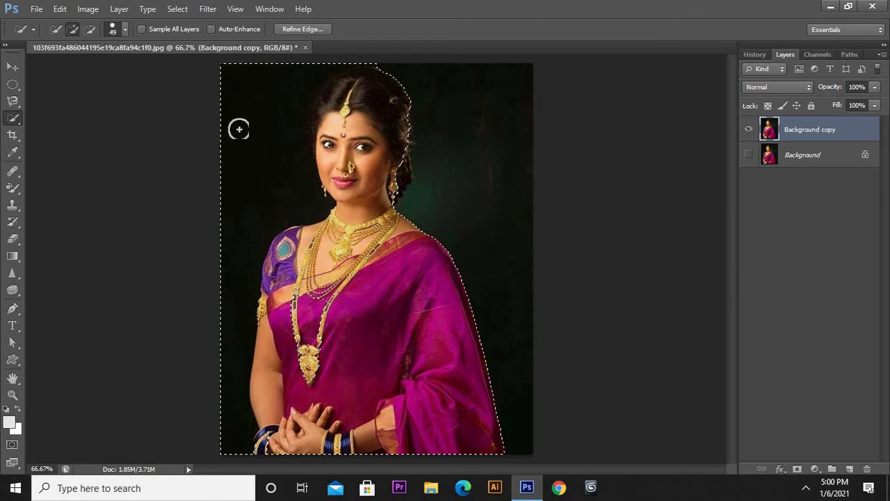
Subtract the background beside the head, neck, shoulder and arm on the left.
{"action": "left_click", "coordinate": [89, 30]}
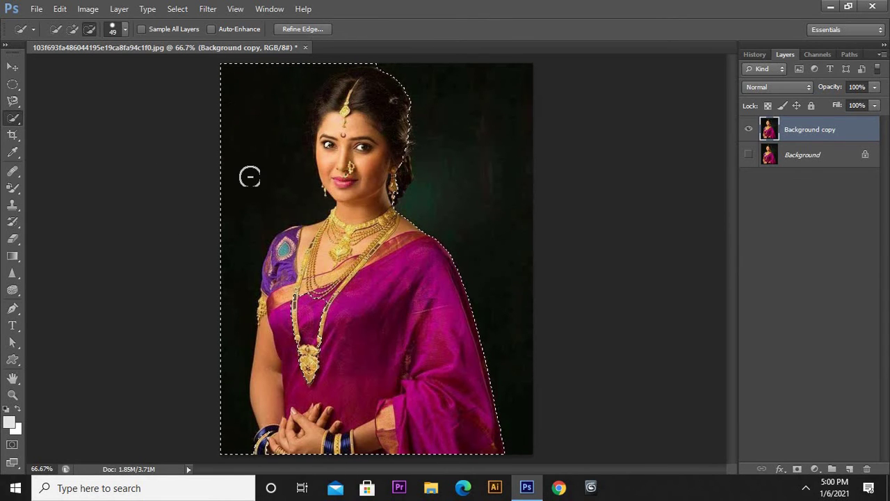
{"action": "mouse_move", "coordinate": [250, 176]}
{"action": "left_mouse_down"}
{"action": "mouse_move", "coordinate": [293, 85]}
{"action": "mouse_move", "coordinate": [338, 64]}
{"action": "left_mouse_up"}
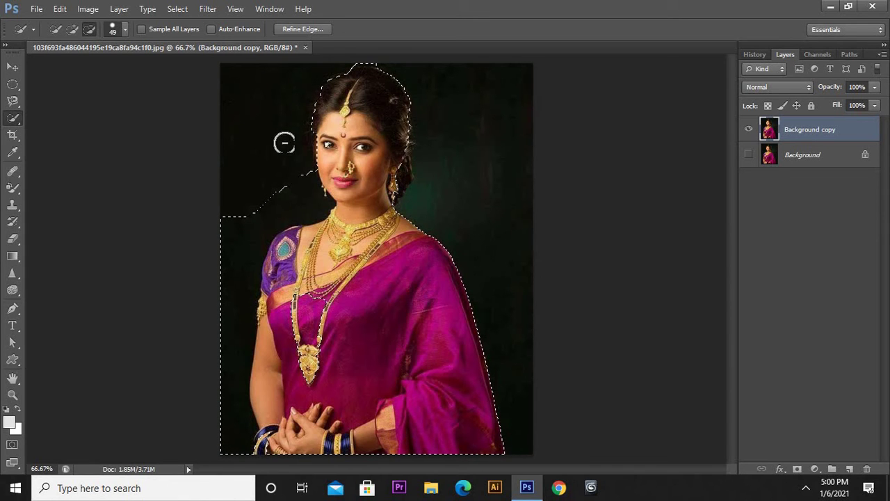
{"action": "mouse_move", "coordinate": [302, 188]}
{"action": "left_mouse_down"}
{"action": "mouse_move", "coordinate": [335, 220]}
{"action": "mouse_move", "coordinate": [367, 227]}
{"action": "mouse_move", "coordinate": [378, 240]}
{"action": "left_mouse_up"}
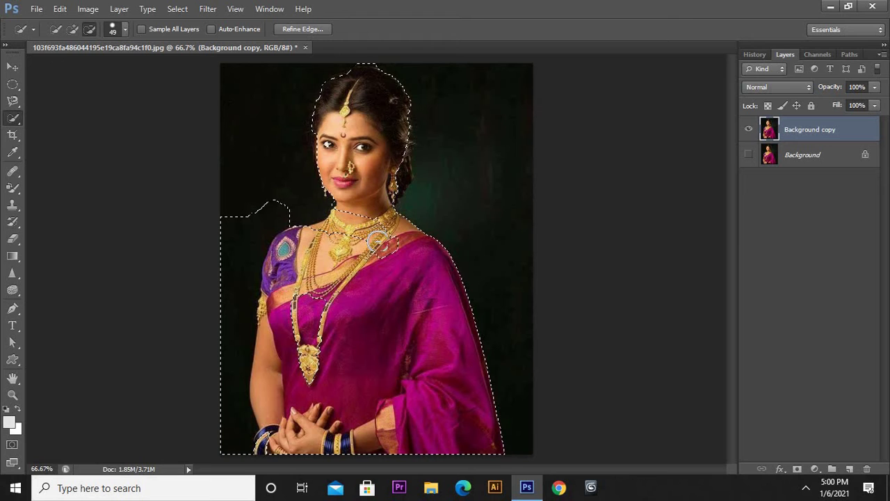
{"action": "mouse_move", "coordinate": [294, 208]}
{"action": "left_mouse_down"}
{"action": "mouse_move", "coordinate": [246, 238]}
{"action": "mouse_move", "coordinate": [231, 279]}
{"action": "left_mouse_up"}
{"action": "mouse_move", "coordinate": [228, 339]}
{"action": "left_mouse_down"}
{"action": "mouse_move", "coordinate": [241, 433]}
{"action": "mouse_move", "coordinate": [255, 234]}
{"action": "mouse_move", "coordinate": [278, 207]}
{"action": "mouse_move", "coordinate": [249, 204]}
{"action": "left_mouse_up"}
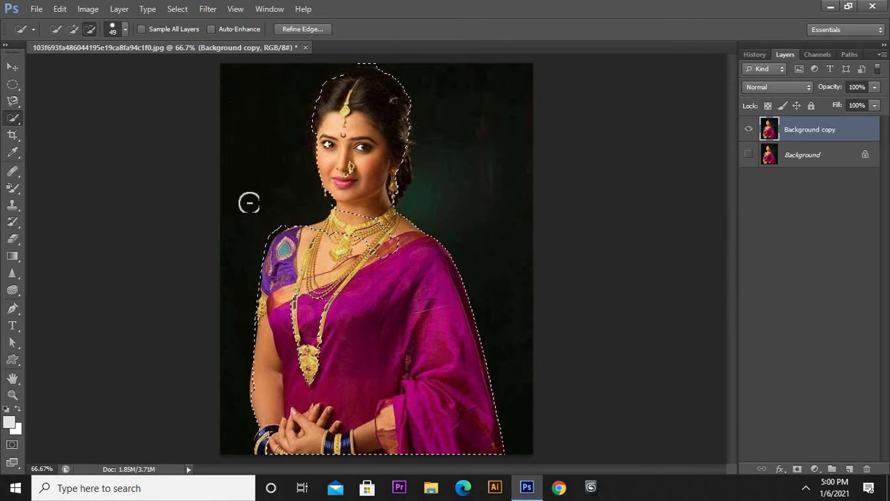
Add near the right side, then subtract the right-hand background from the selection.
{"action": "left_click", "coordinate": [77, 30]}
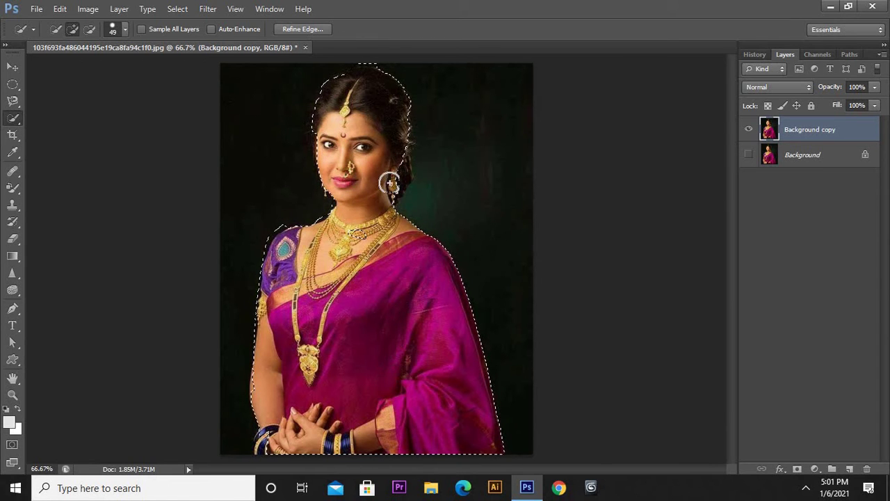
{"action": "left_click", "coordinate": [406, 184]}
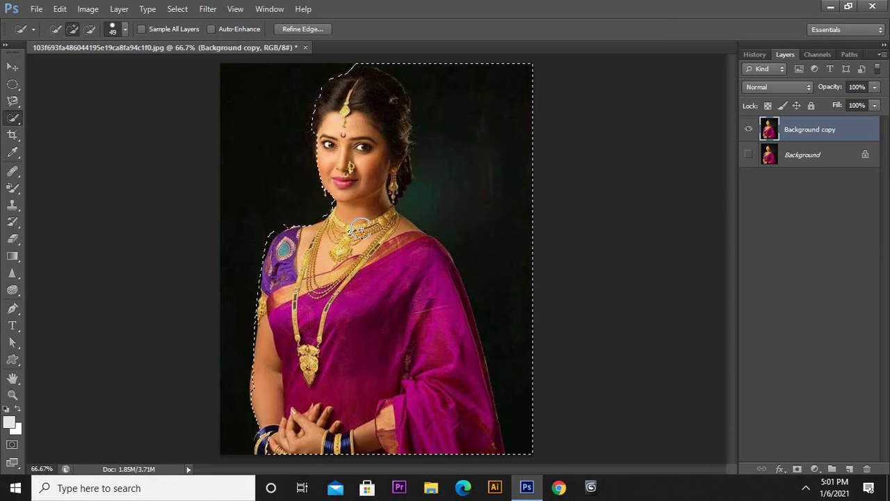
{"action": "left_click", "coordinate": [89, 29]}
{"action": "left_click_drag", "start_coordinate": [458, 181], "coordinate": [501, 403]}
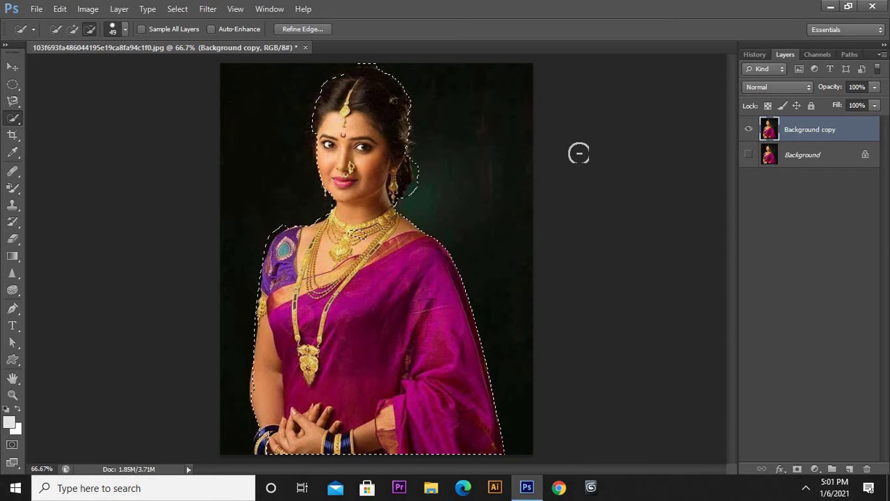
Test-delete the woman, then the inverted background, undoing each, and deselect.
{"action": "key", "text": "Delete"}
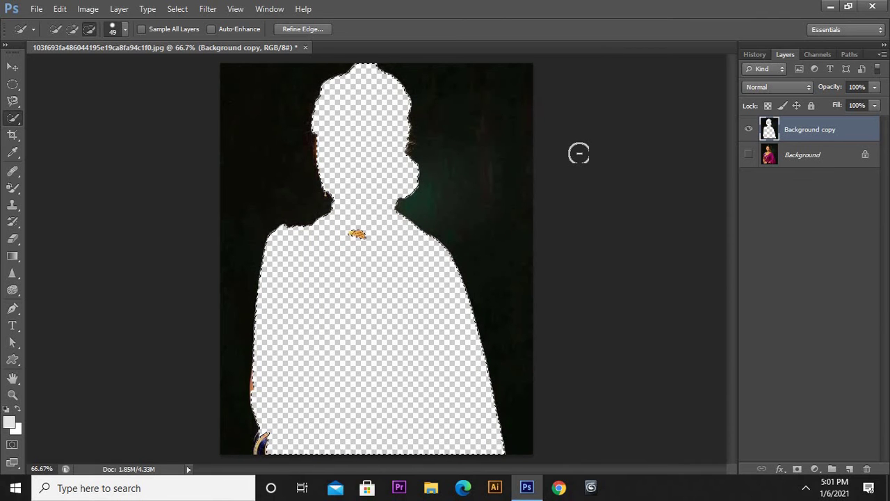
{"action": "key", "text": "ctrl+z"}
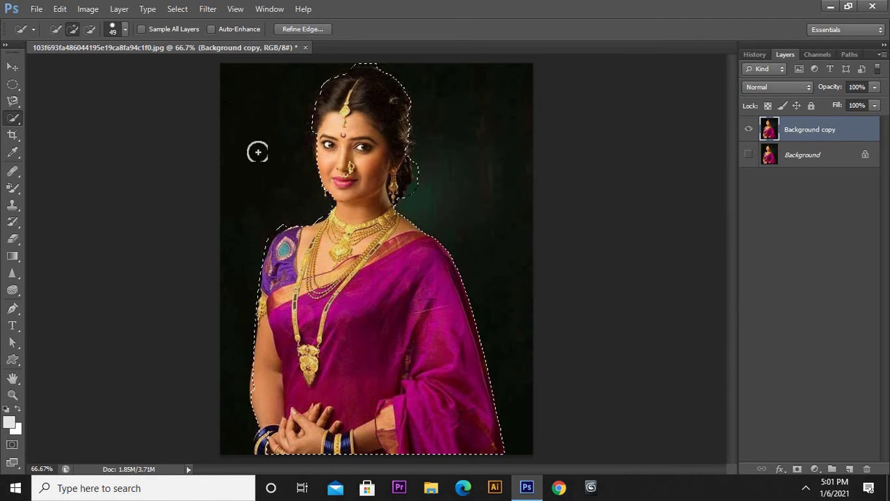
{"action": "left_click", "coordinate": [178, 9]}
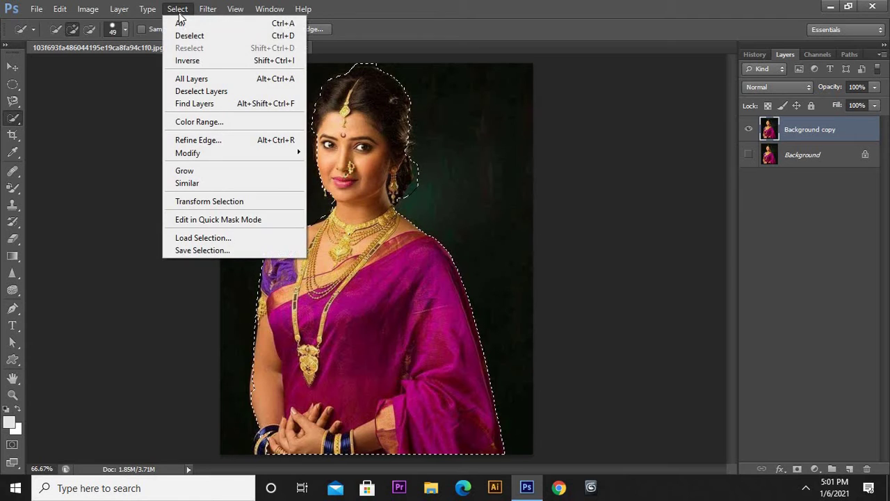
{"action": "left_click", "coordinate": [208, 61]}
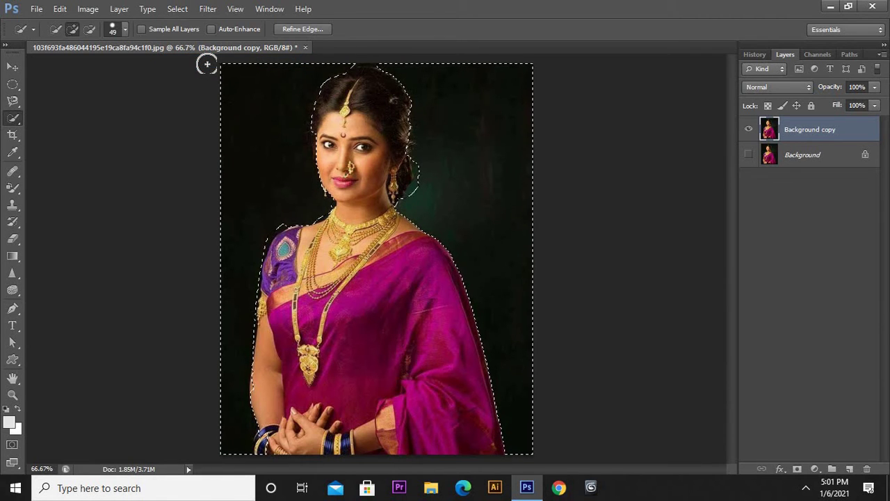
{"action": "key", "text": "Delete"}
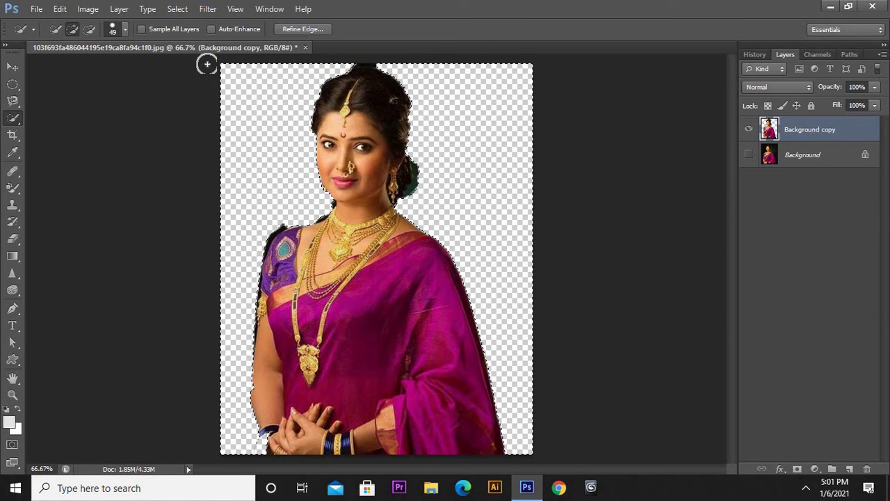
{"action": "key", "text": "ctrl+z"}
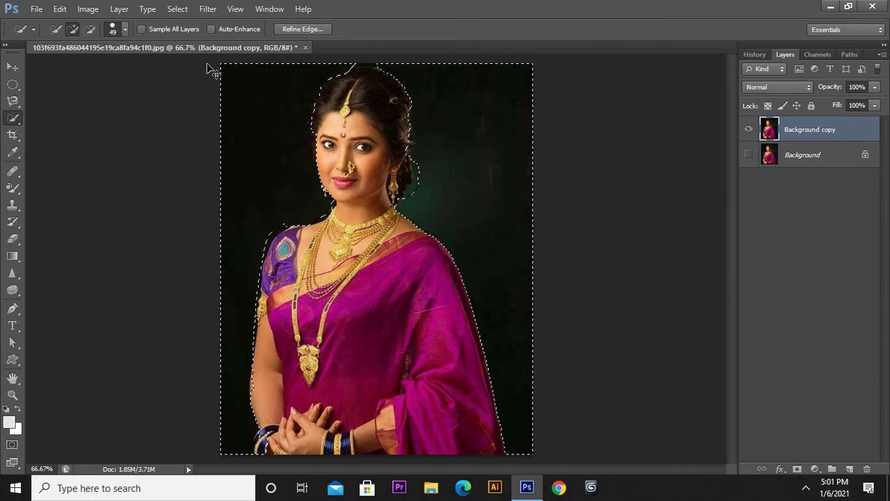
{"action": "key", "text": "ctrl+d"}
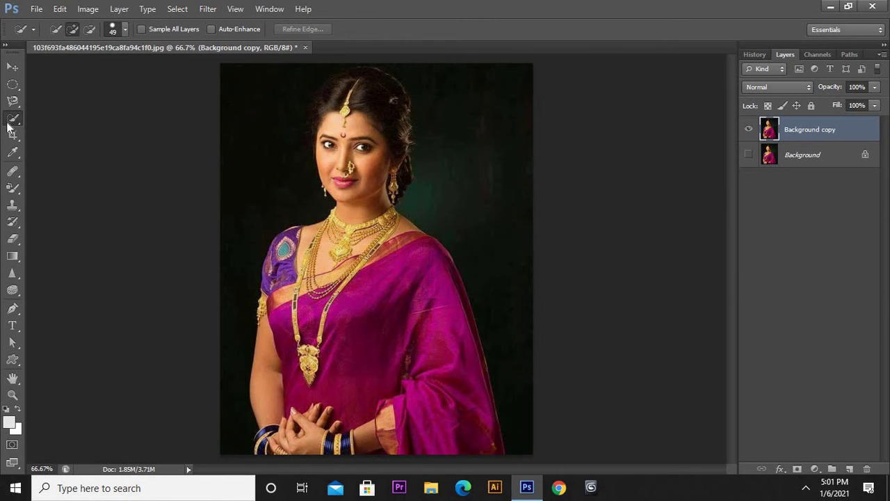
{"action": "right_click", "coordinate": [16, 123]}
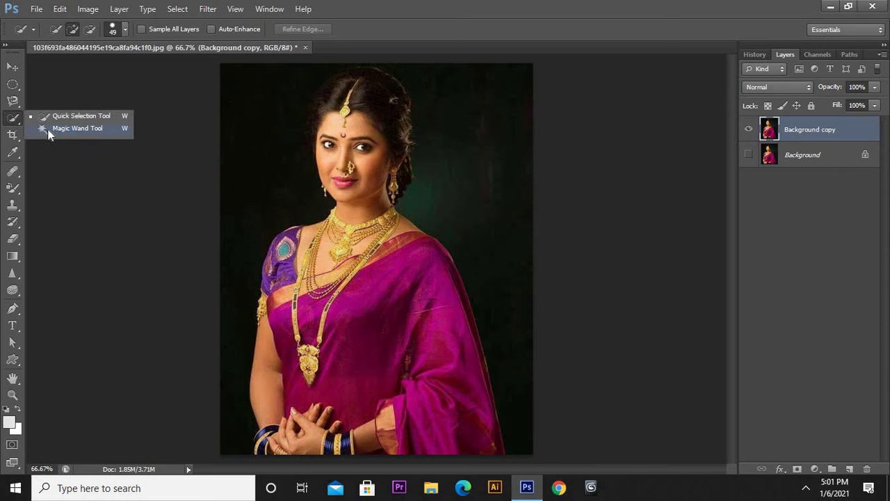
{"action": "left_click", "coordinate": [89, 129]}
{"action": "left_click", "coordinate": [262, 151]}
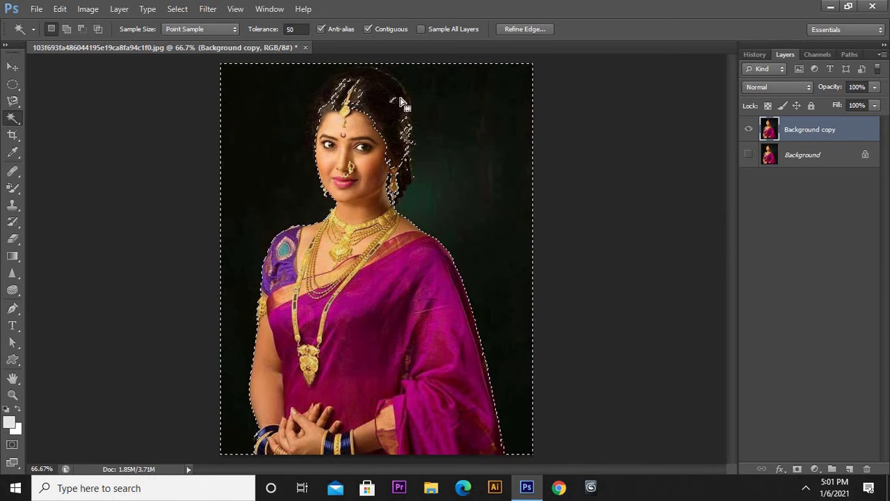
{"action": "left_click", "coordinate": [203, 119]}
{"action": "left_click", "coordinate": [302, 30]}
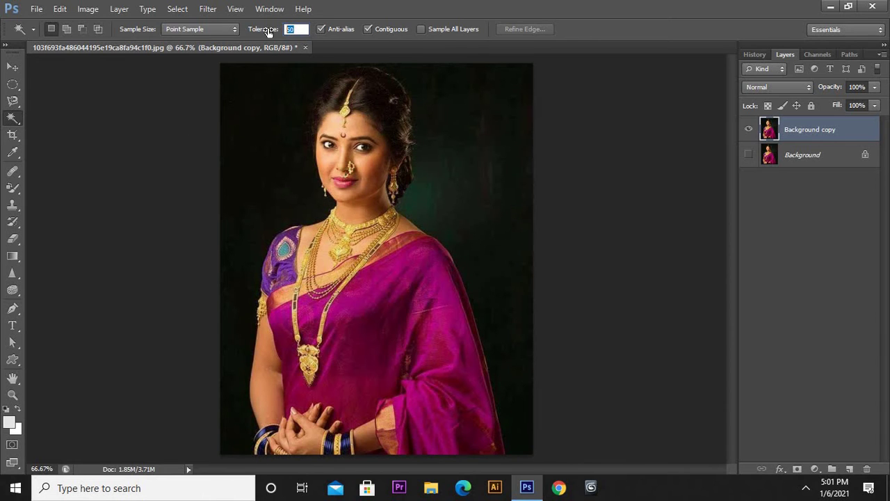
{"action": "type", "text": "10"}
{"action": "key", "text": "Return"}
{"action": "left_click", "coordinate": [270, 103]}
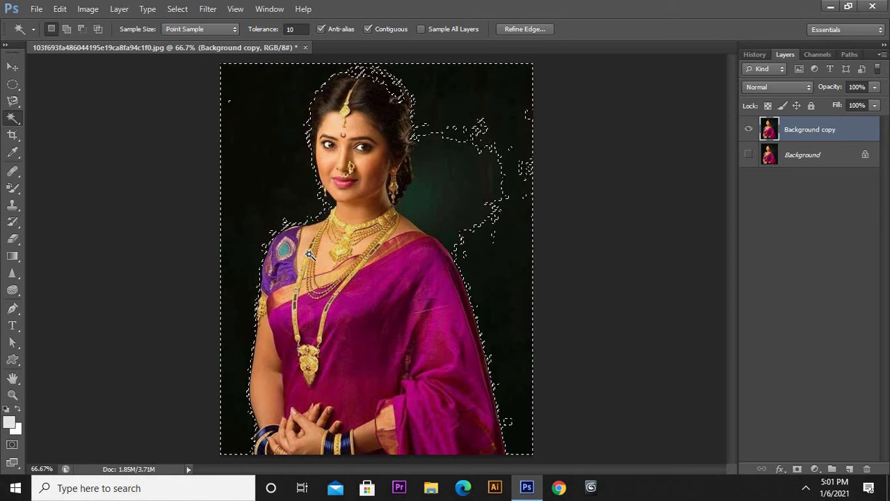
{"action": "key", "text": "ctrl+d"}
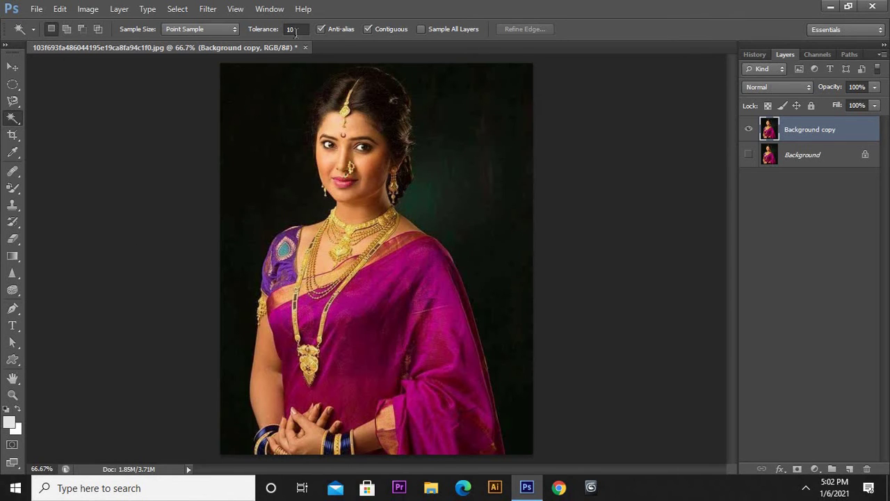
{"action": "left_click", "coordinate": [296, 30]}
{"action": "type", "text": "5"}
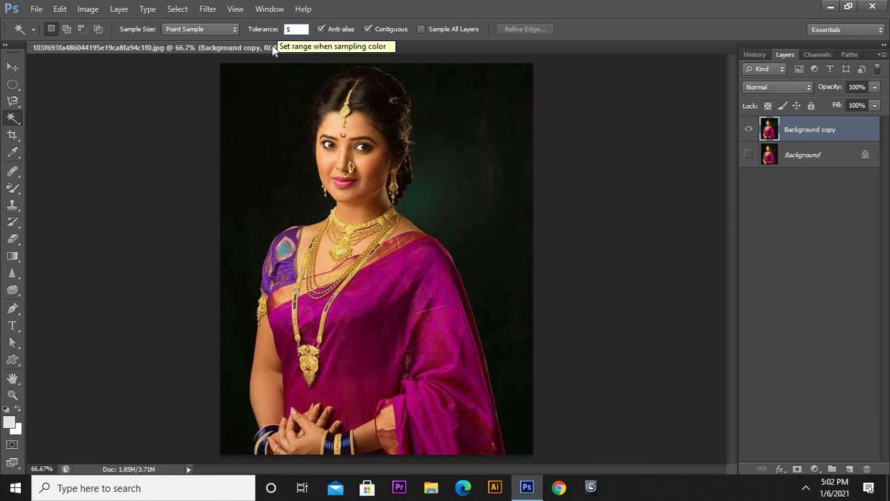
{"action": "left_click", "coordinate": [271, 109]}
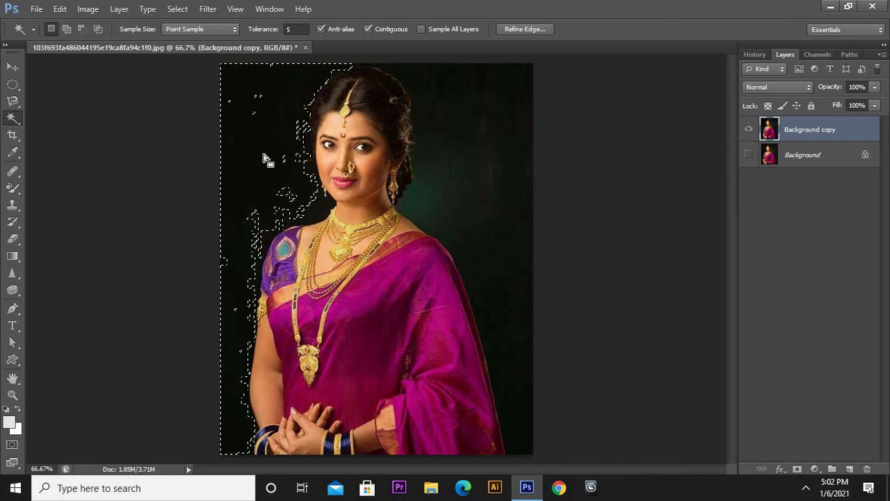
{"action": "left_click", "coordinate": [69, 31]}
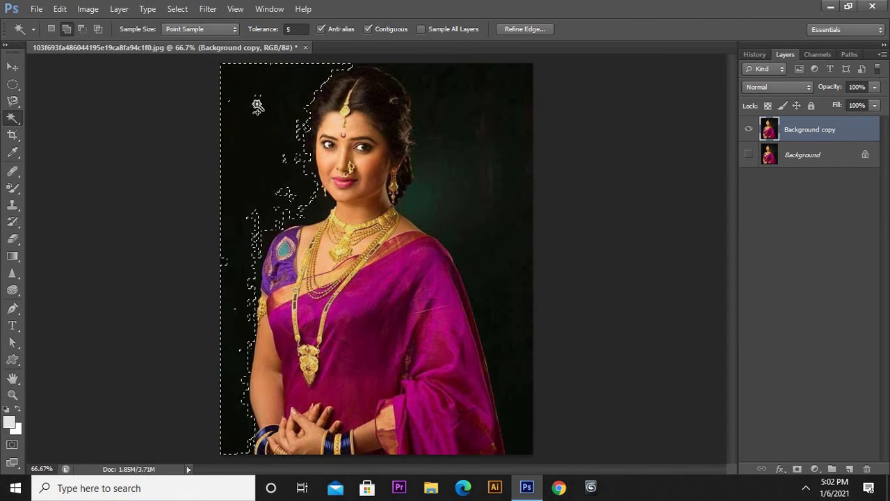
{"action": "left_click", "coordinate": [278, 214]}
{"action": "left_click", "coordinate": [258, 402]}
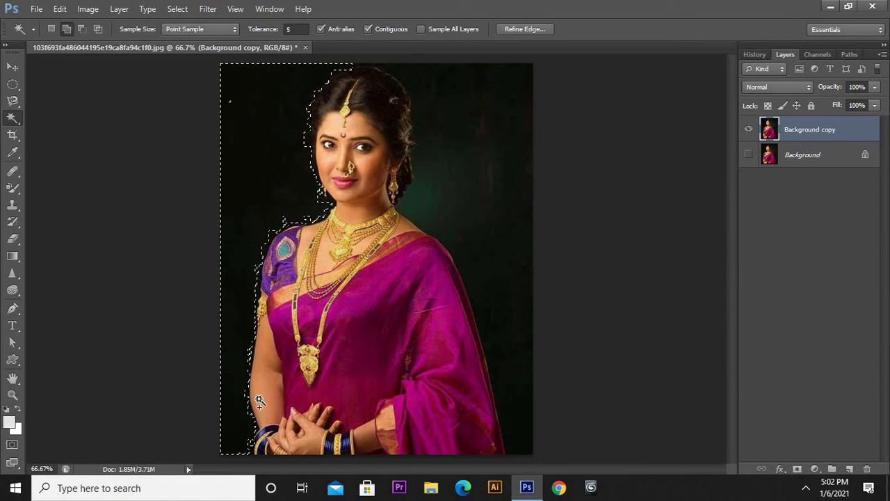
{"action": "left_click", "coordinate": [457, 170]}
{"action": "left_click", "coordinate": [493, 308]}
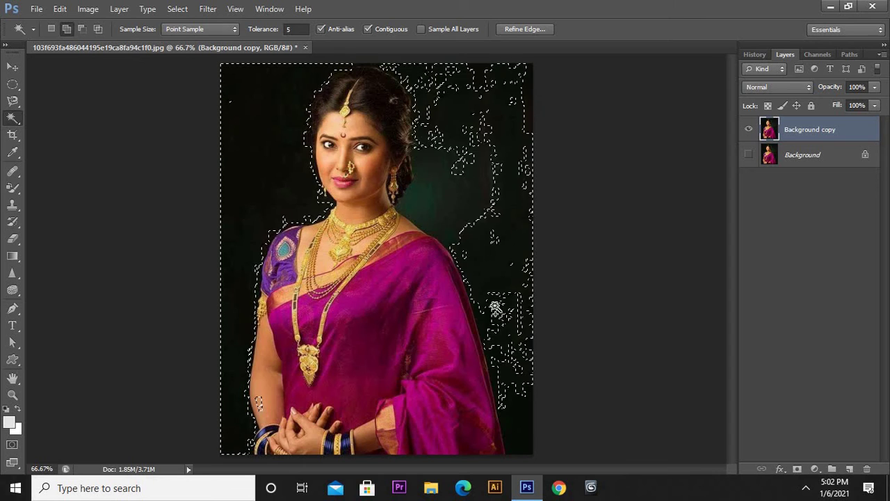
{"action": "left_click", "coordinate": [430, 189]}
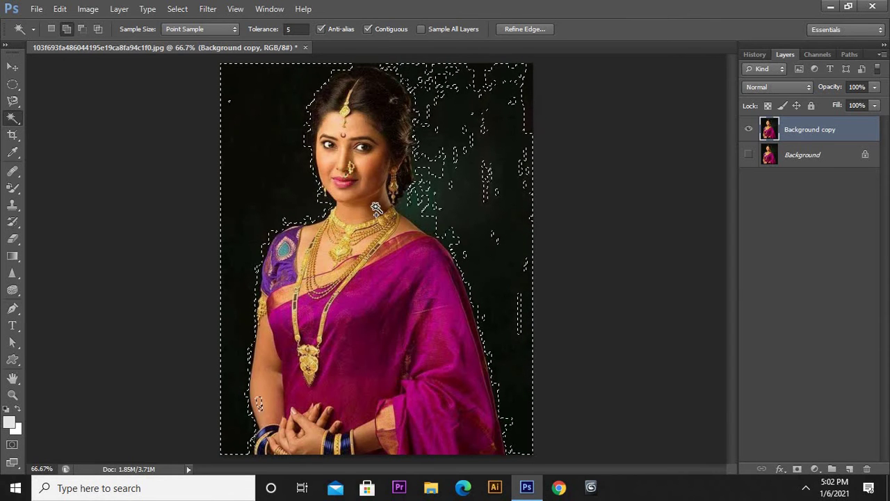
{"action": "key", "text": "ctrl+d"}
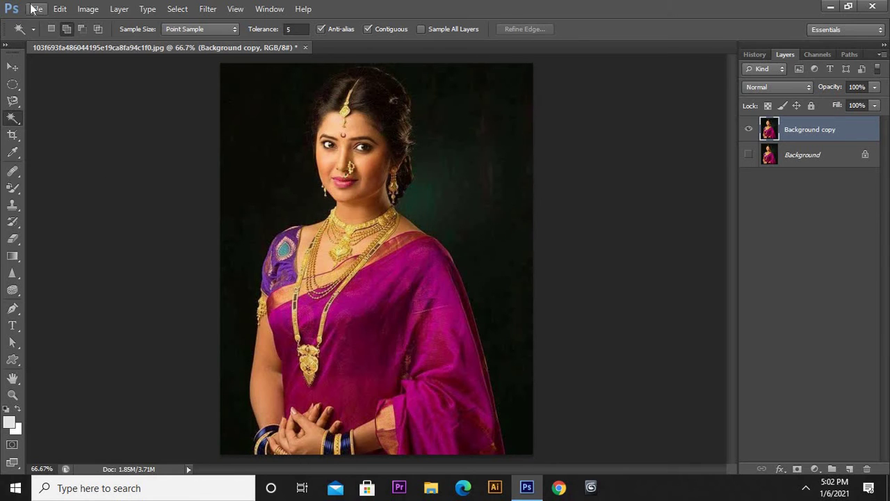
Open 71cmnMvi9HL._UL1500_.jpg from the aakanksha folder.
{"action": "left_click", "coordinate": [35, 8]}
{"action": "left_click", "coordinate": [45, 35]}
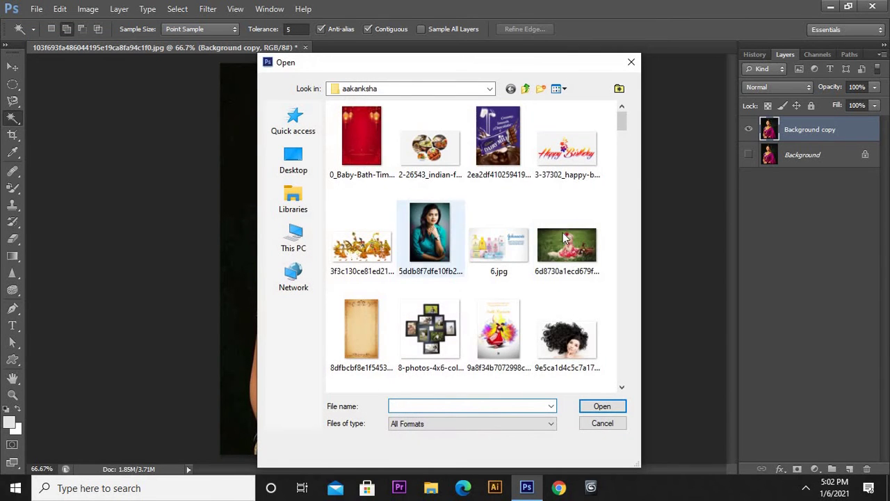
{"action": "scroll", "coordinate": [619, 144], "scroll_direction": "down", "scroll_amount": 5}
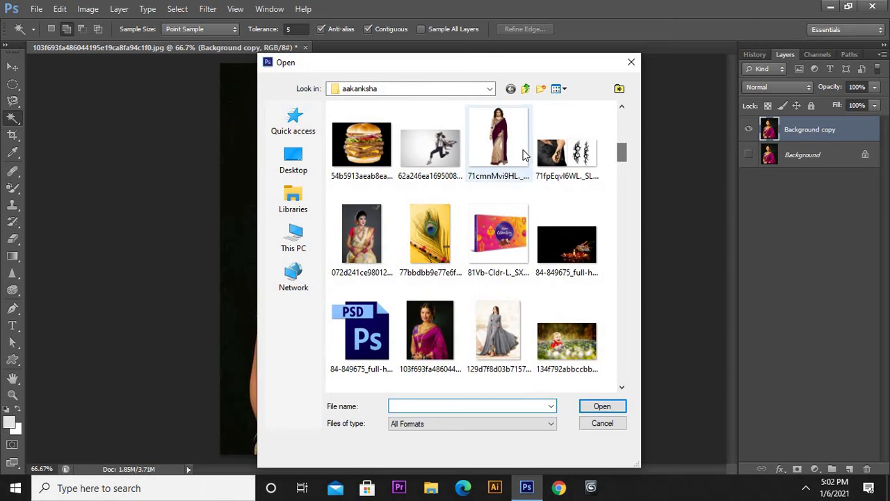
{"action": "left_click", "coordinate": [524, 150]}
{"action": "left_click", "coordinate": [600, 407]}
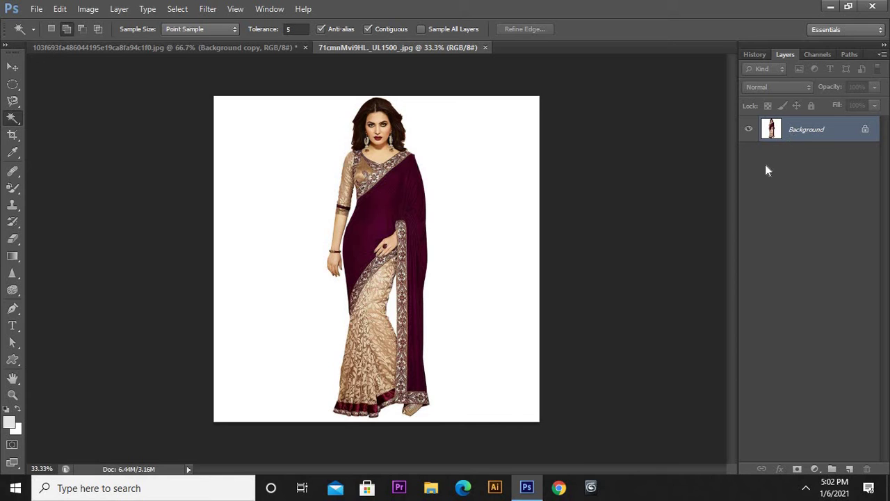
Duplicate the saree photo's Background layer as 'Background copy'.
{"action": "left_click", "coordinate": [119, 8]}
{"action": "left_click", "coordinate": [143, 34]}
{"action": "left_click", "coordinate": [570, 146]}
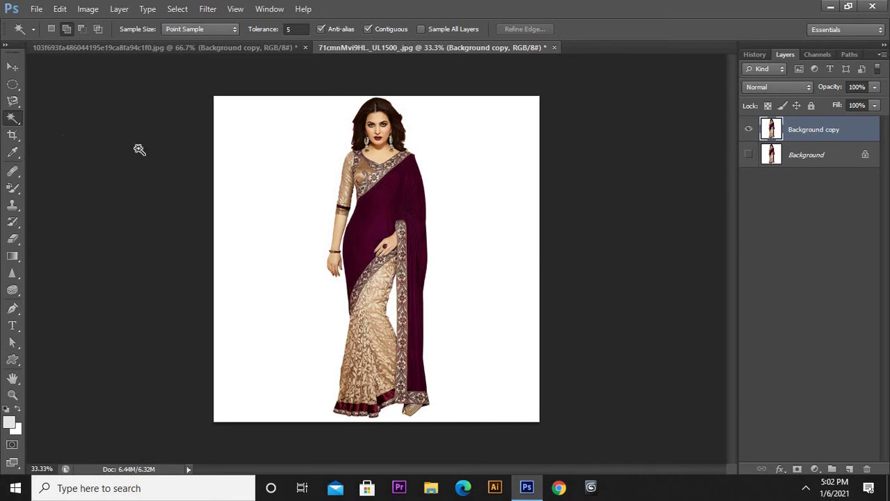
Magic Wand the white background, delete it to transparency, and deselect.
{"action": "right_click", "coordinate": [13, 123]}
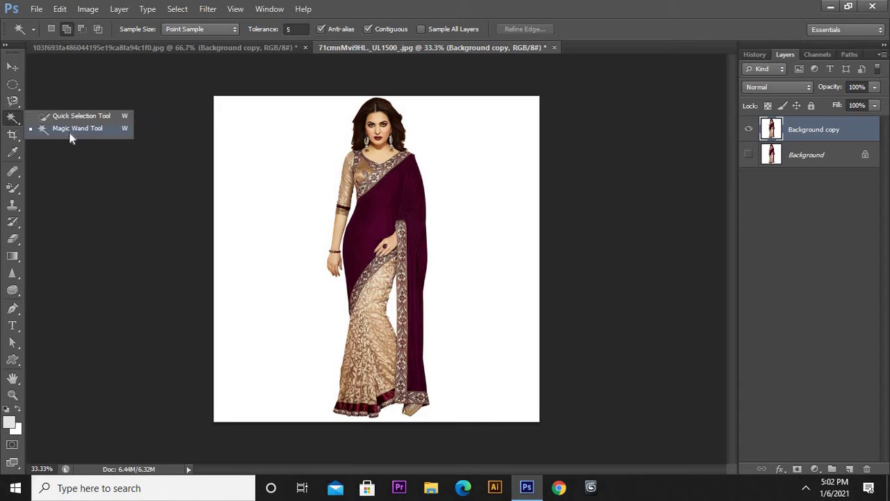
{"action": "left_click", "coordinate": [69, 130]}
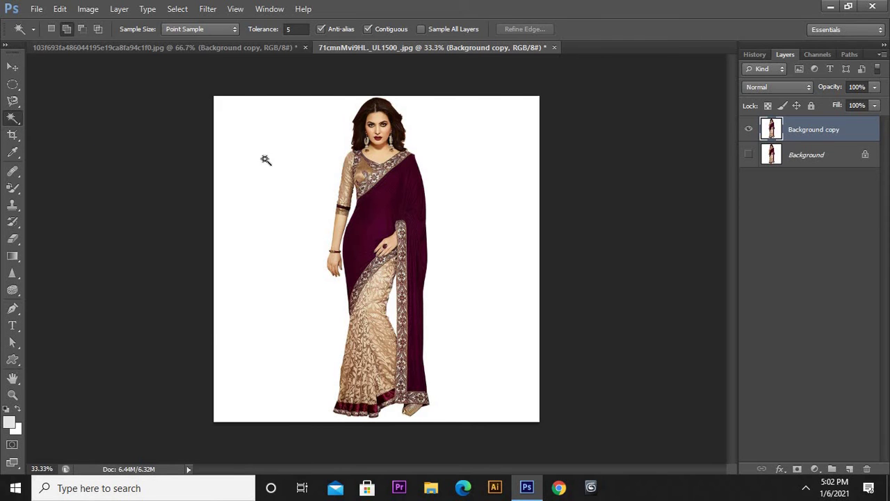
{"action": "left_click", "coordinate": [265, 160]}
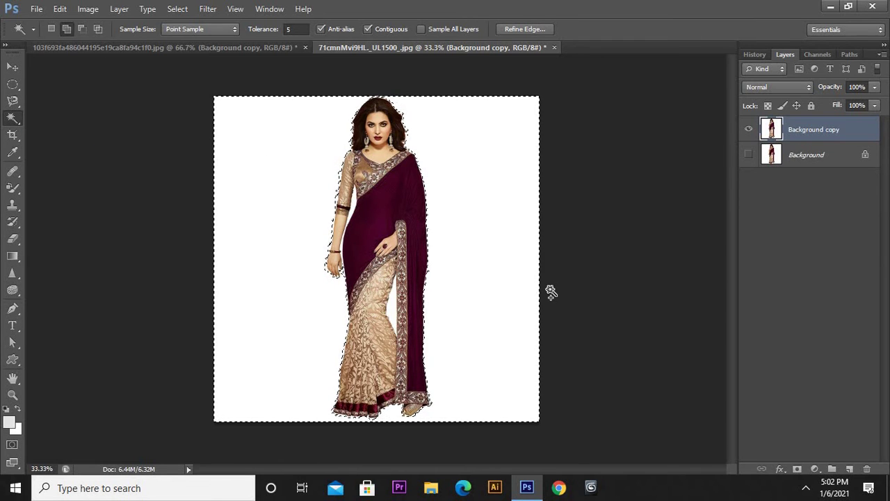
{"action": "key", "text": "Delete"}
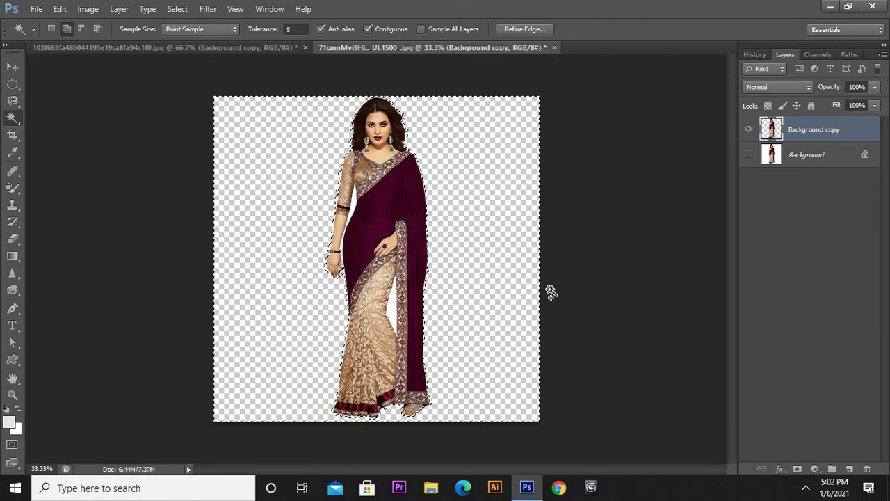
{"action": "key", "text": "ctrl+d"}
Delete a small white gap inside the saree with the Magic Wand, then zoom in and select another gap.
{"action": "left_click", "coordinate": [394, 297]}
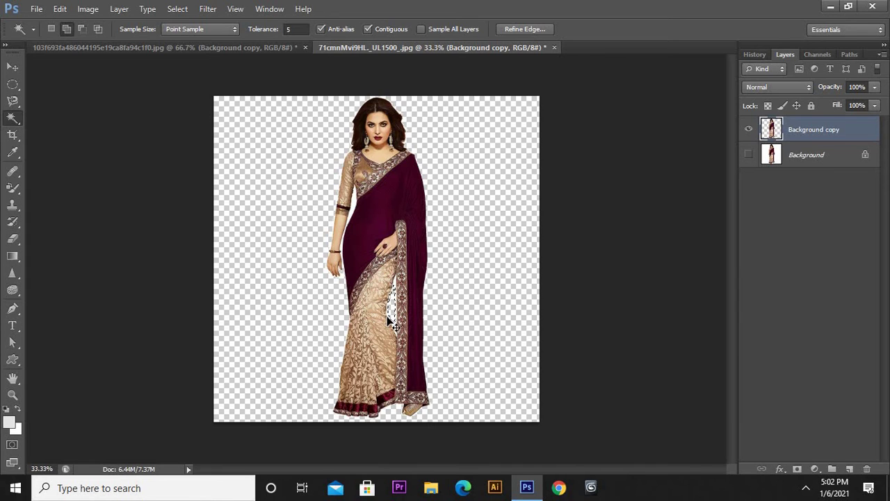
{"action": "key", "text": "Delete"}
{"action": "key", "text": "ctrl+d"}
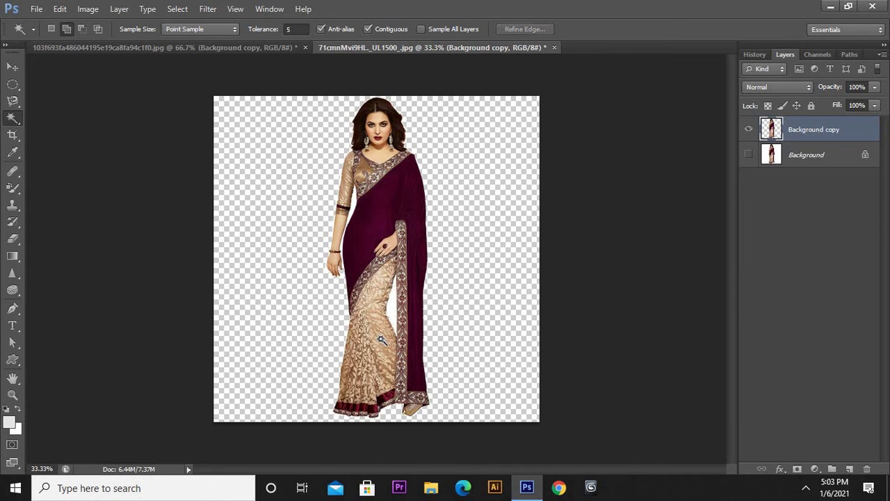
{"action": "key", "text": "ctrl+plus"}
{"action": "key", "text": "ctrl+plus"}
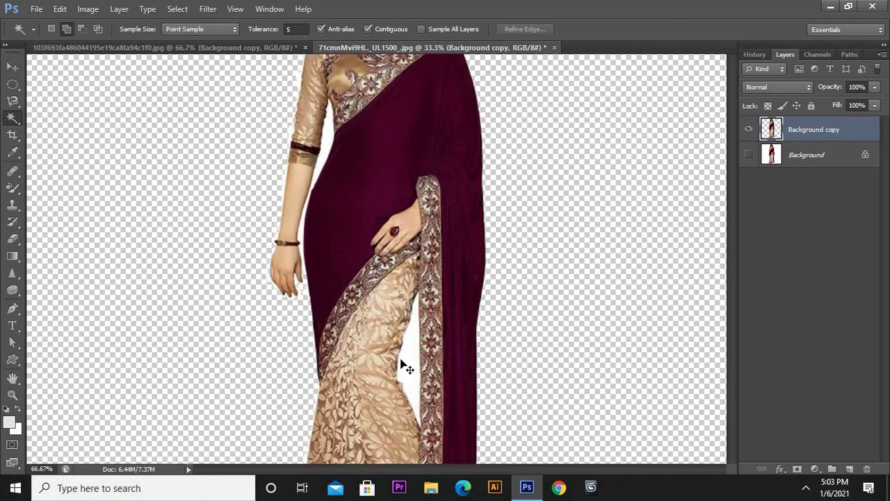
{"action": "key", "text": "ctrl+plus"}
{"action": "left_click", "coordinate": [439, 430], "text": "shift"}
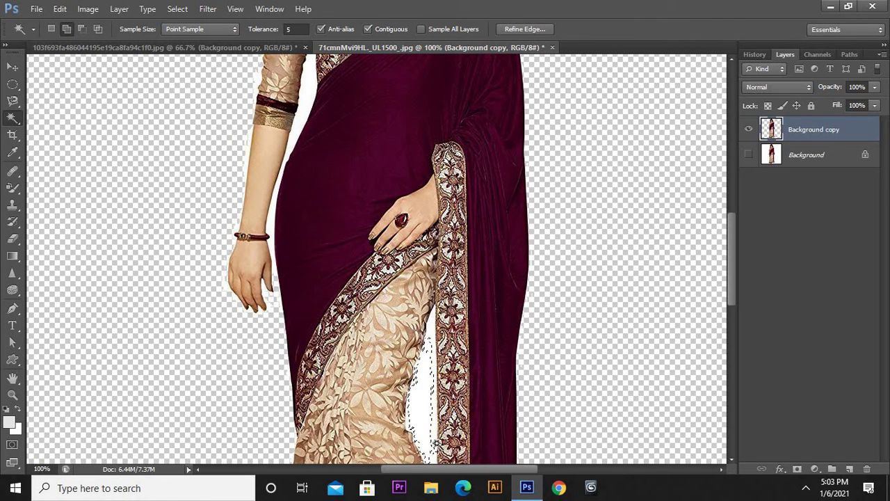
{"action": "key", "text": "ctrl+d"}
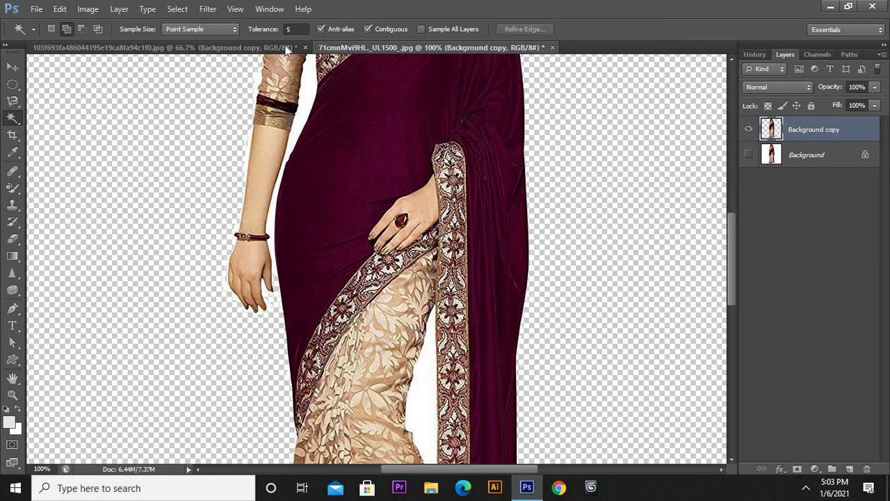
Set Magic Wand tolerance to 50 and delete the white gap beside the border.
{"action": "key", "text": "Return"}
{"action": "type", "text": "50"}
{"action": "left_click", "coordinate": [427, 370]}
{"action": "key", "text": "Delete"}
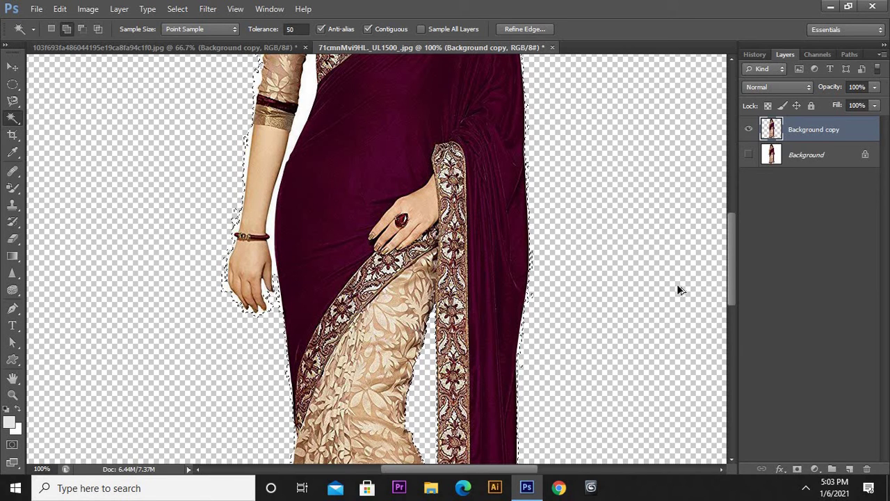
Undo the deletions to restore the white background around the figure.
{"action": "key", "text": "ctrl+z"}
{"action": "key", "text": "ctrl+d"}
{"action": "key", "text": "ctrl+shift+d"}
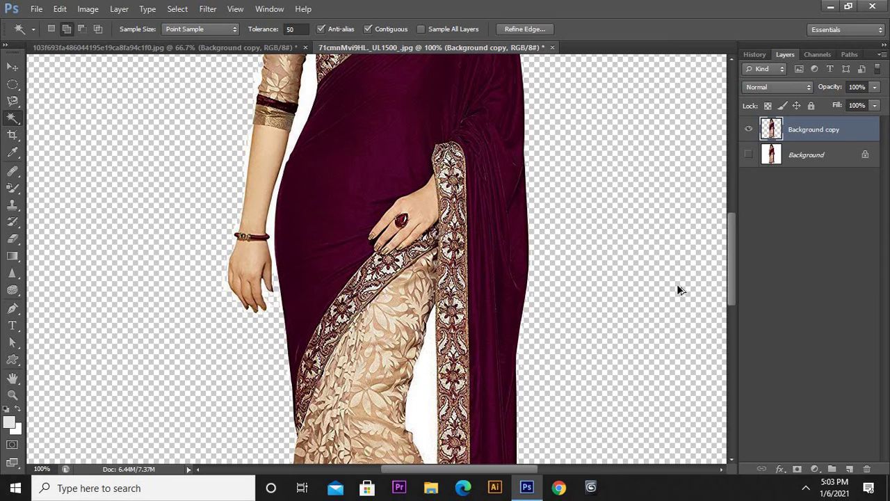
{"action": "key", "text": "ctrl+d"}
{"action": "key", "text": "ctrl+alt+z"}
{"action": "key", "text": "ctrl+alt+z"}
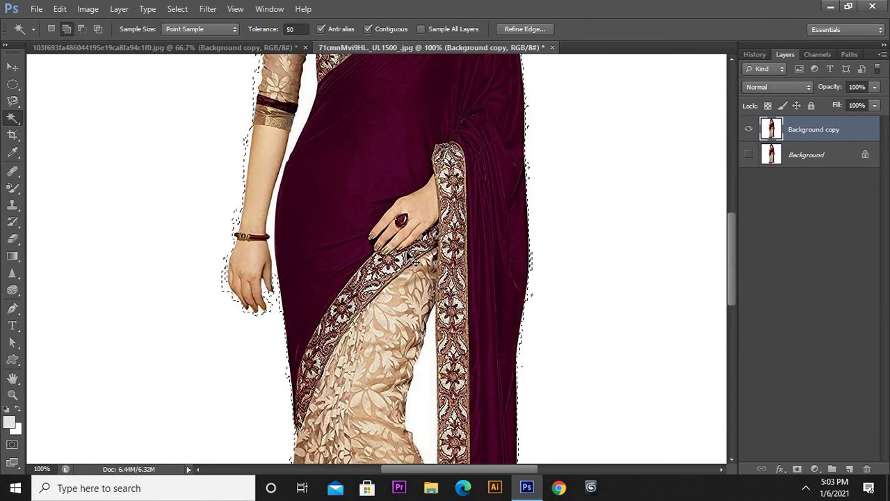
Deselect, set the Magic Wand tolerance to 2, and zoom out.
{"action": "key", "text": "ctrl+d"}
{"action": "left_click", "coordinate": [288, 29]}
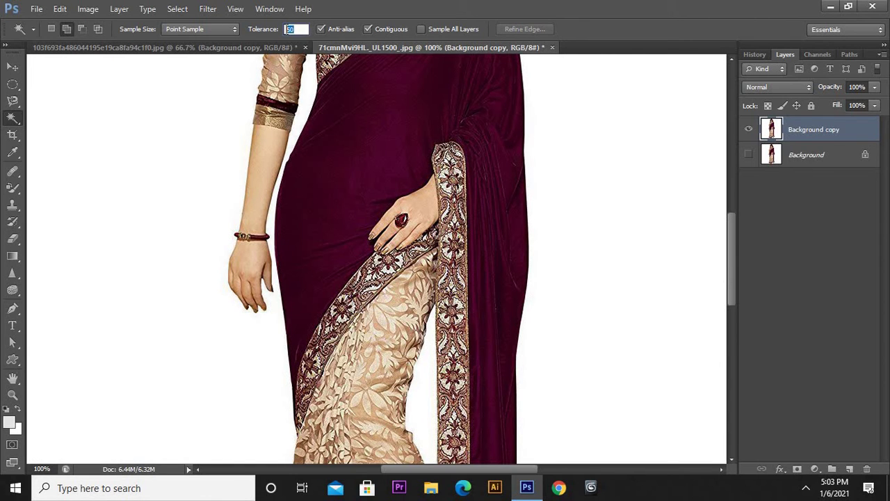
{"action": "type", "text": "2"}
{"action": "key", "text": "Return"}
{"action": "key", "text": "ctrl+minus"}
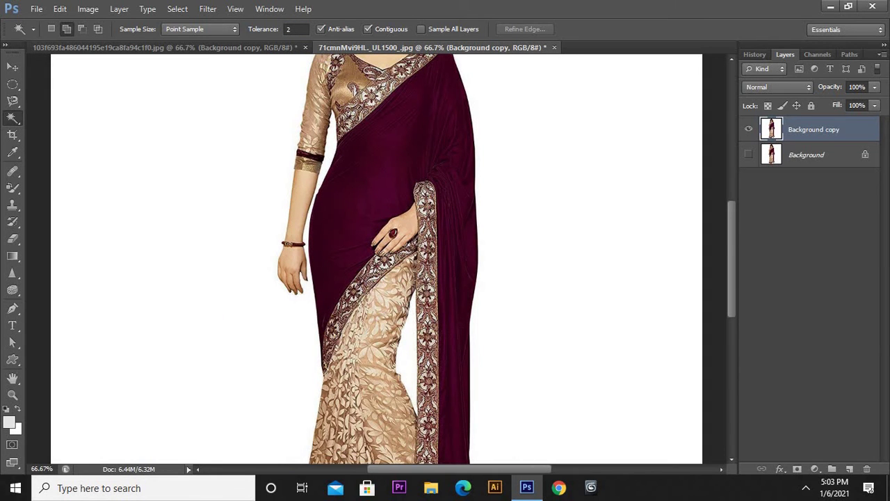
Test-select the white background, deselect, and raise the Magic Wand tolerance to 60.
{"action": "left_click", "coordinate": [283, 328]}
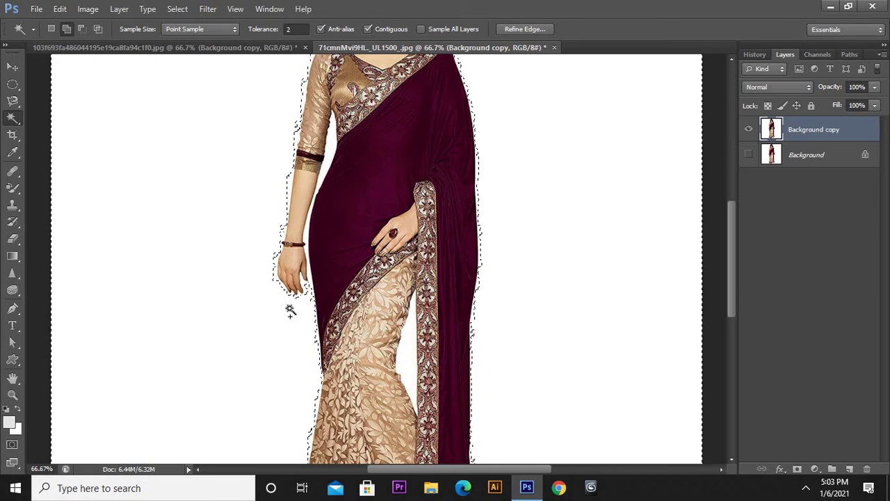
{"action": "key", "text": "ctrl+d"}
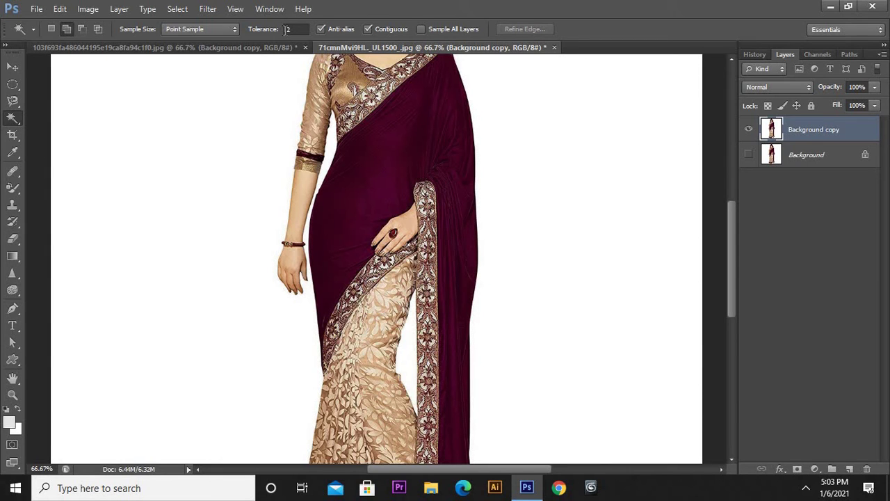
{"action": "left_click", "coordinate": [294, 29]}
{"action": "type", "text": "60"}
{"action": "key", "text": "Return"}
Delete the white background around the model and the white gap between the skirt folds.
{"action": "left_click", "coordinate": [256, 233]}
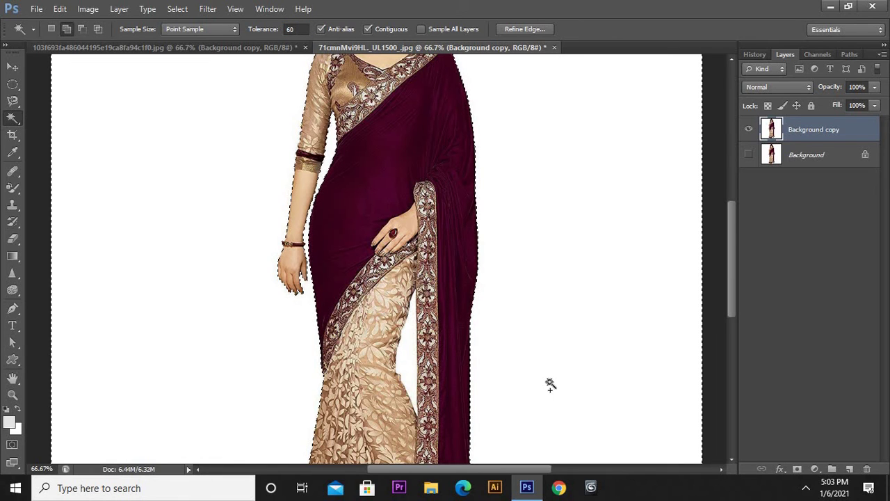
{"action": "key", "text": "Delete"}
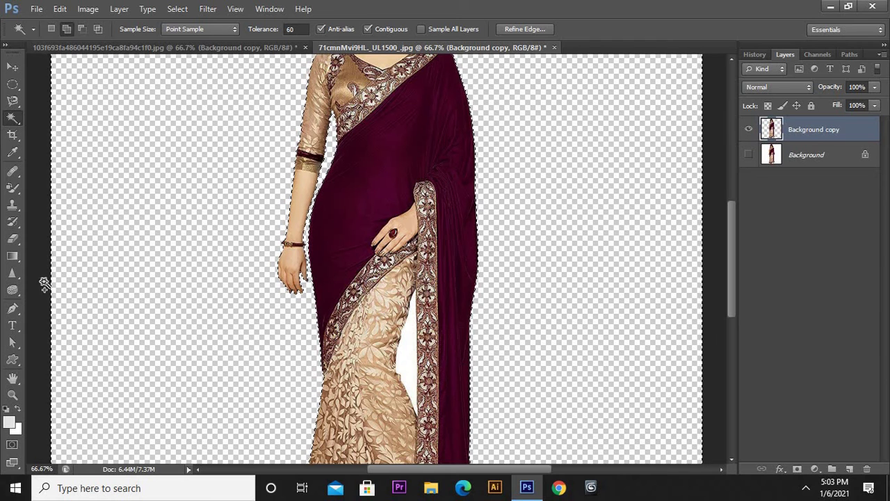
{"action": "key", "text": "ctrl+d"}
{"action": "left_click", "coordinate": [404, 358]}
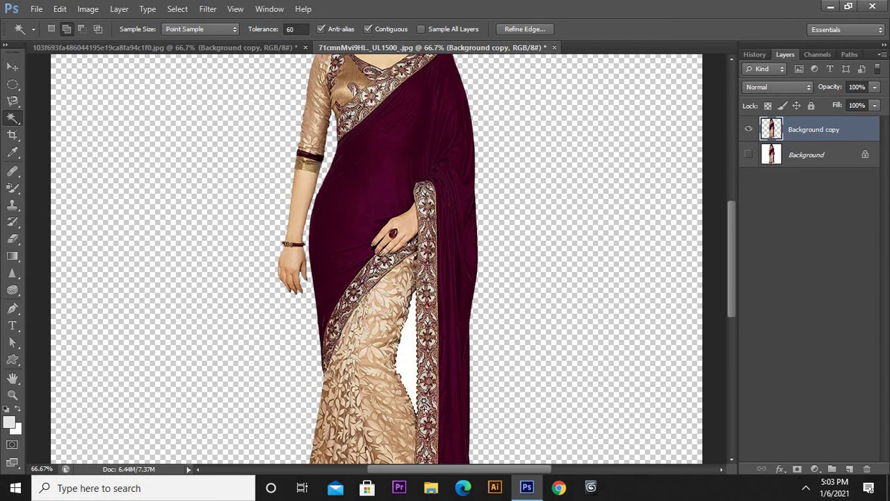
{"action": "key", "text": "Delete"}
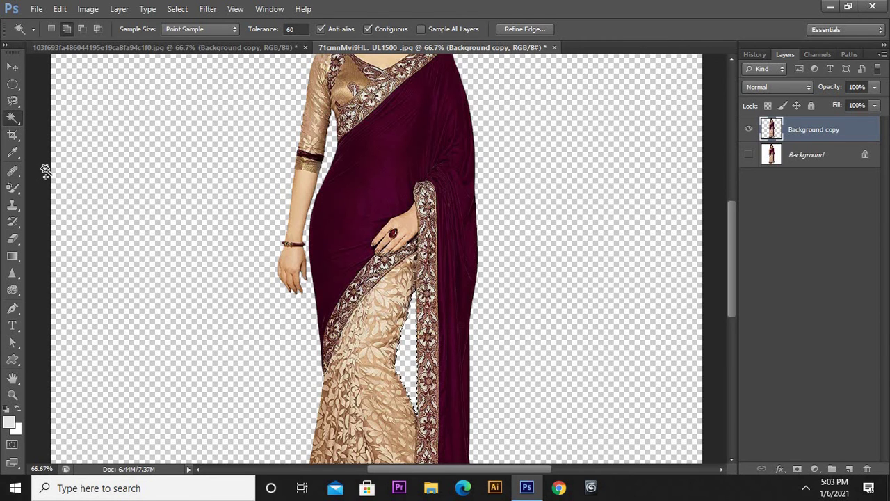
{"action": "key", "text": "ctrl+minus"}
{"action": "key", "text": "ctrl+minus"}
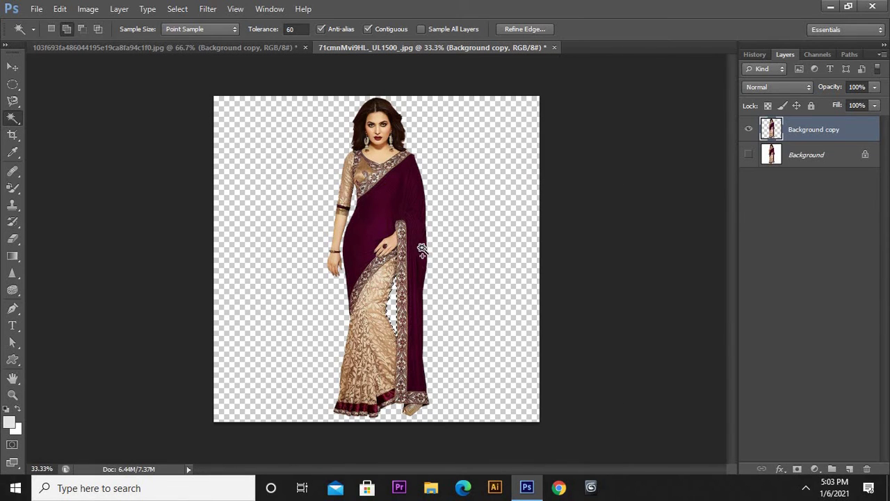
Switch to the magenta saree portrait document and select the standard Pen Tool.
{"action": "left_click", "coordinate": [233, 48]}
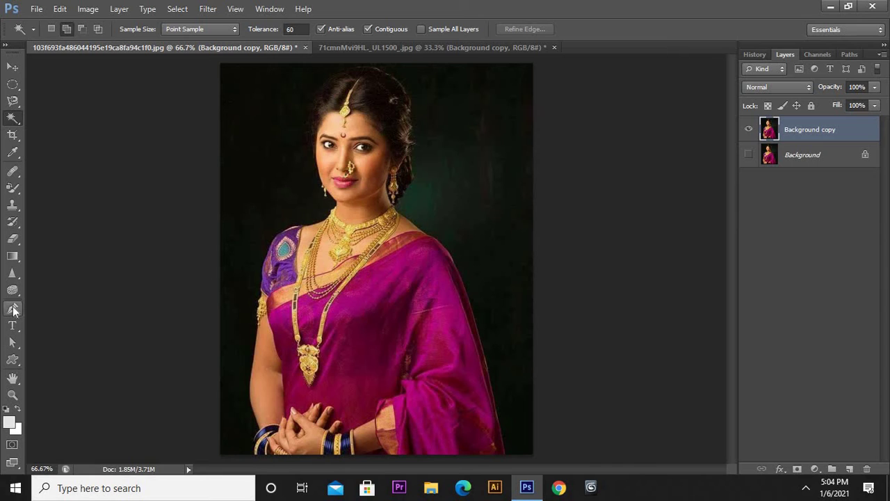
{"action": "left_click", "coordinate": [13, 309]}
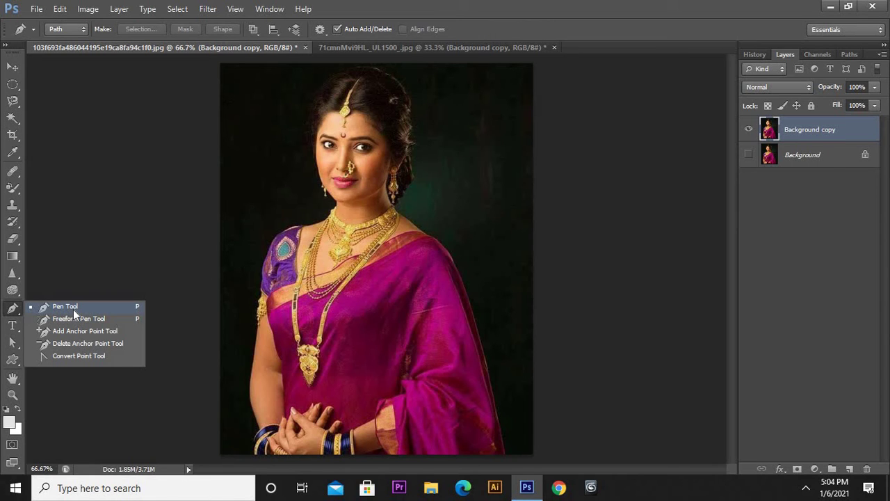
{"action": "left_click", "coordinate": [73, 308]}
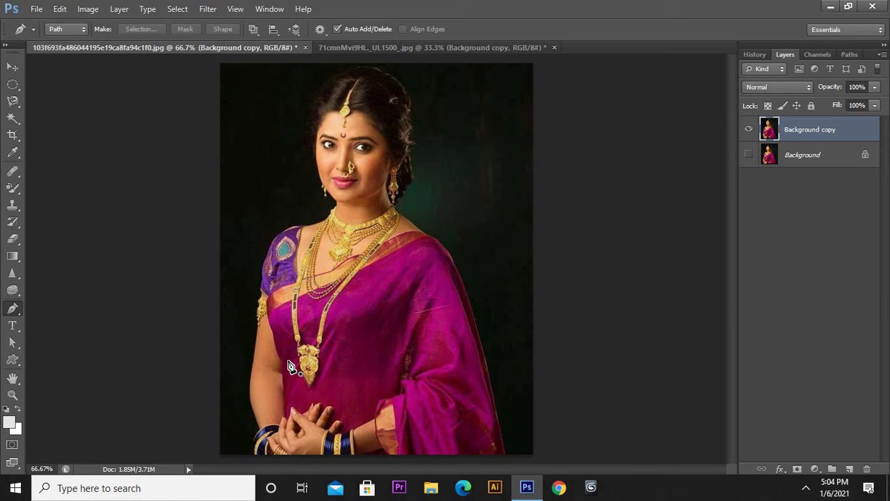
Zoom the portrait to 300% and pan to the clasped hands and bangles, ready with the Pen Tool.
{"action": "key", "text": "ctrl+plus"}
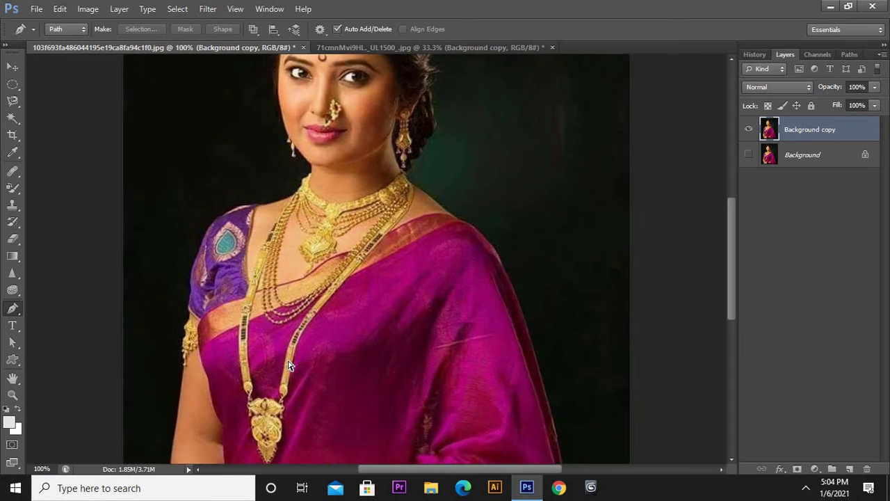
{"action": "key", "text": "ctrl+plus"}
{"action": "key", "text": "ctrl+plus"}
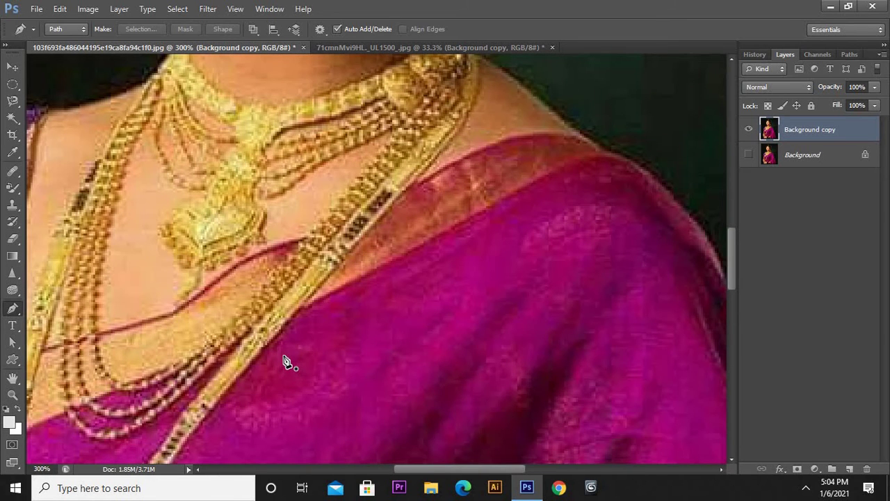
{"action": "left_click", "coordinate": [13, 378]}
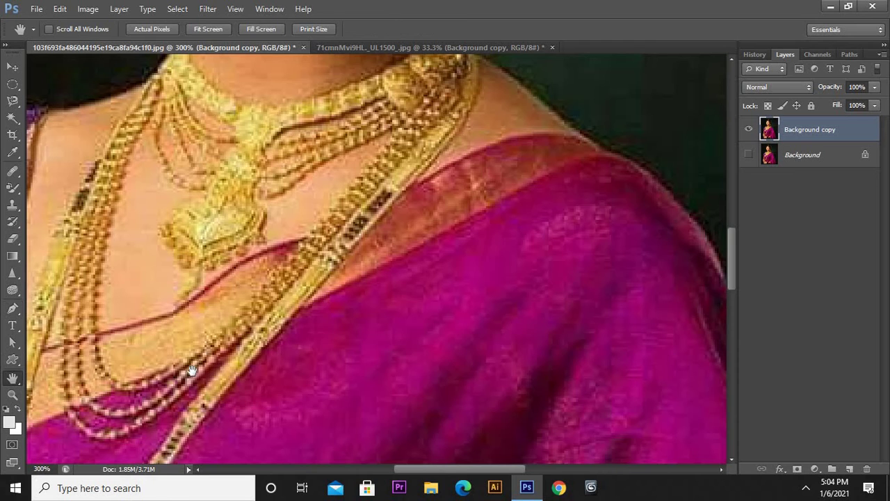
{"action": "left_click_drag", "start_coordinate": [194, 371], "coordinate": [261, 204]}
{"action": "mouse_move", "coordinate": [224, 273]}
{"action": "left_mouse_down"}
{"action": "mouse_move", "coordinate": [275, 208]}
{"action": "mouse_move", "coordinate": [315, 394]}
{"action": "mouse_move", "coordinate": [274, 260]}
{"action": "mouse_move", "coordinate": [396, 421]}
{"action": "mouse_move", "coordinate": [279, 438]}
{"action": "left_mouse_up"}
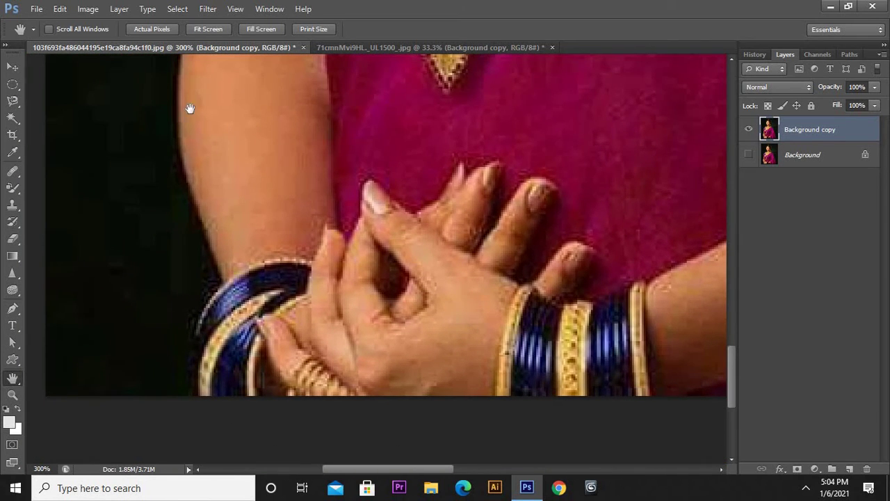
{"action": "left_click_drag", "start_coordinate": [278, 220], "coordinate": [306, 245]}
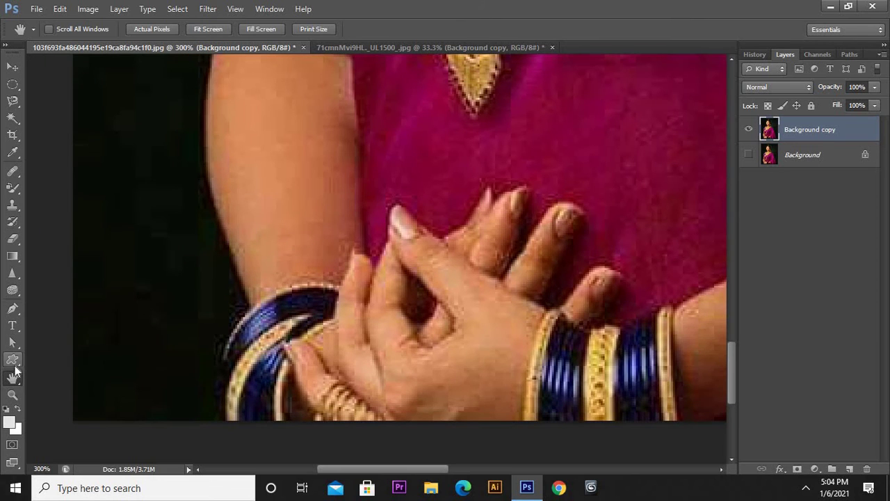
{"action": "left_click", "coordinate": [12, 308]}
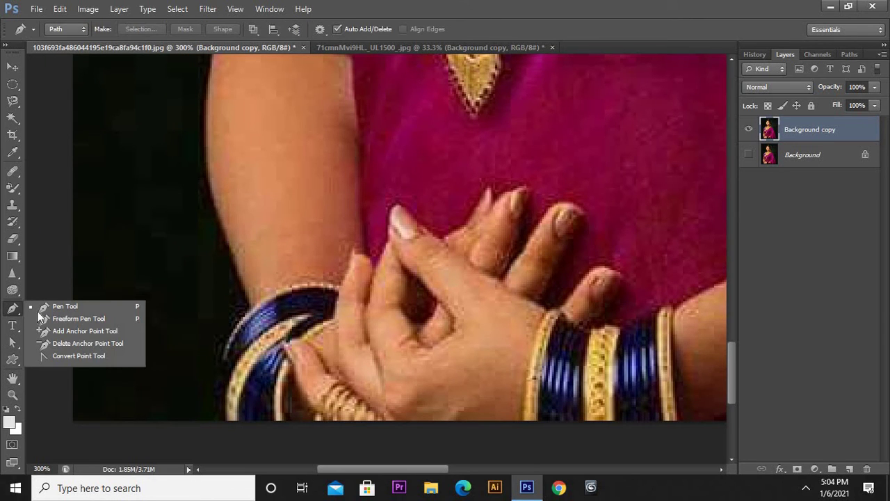
{"action": "left_click", "coordinate": [74, 308]}
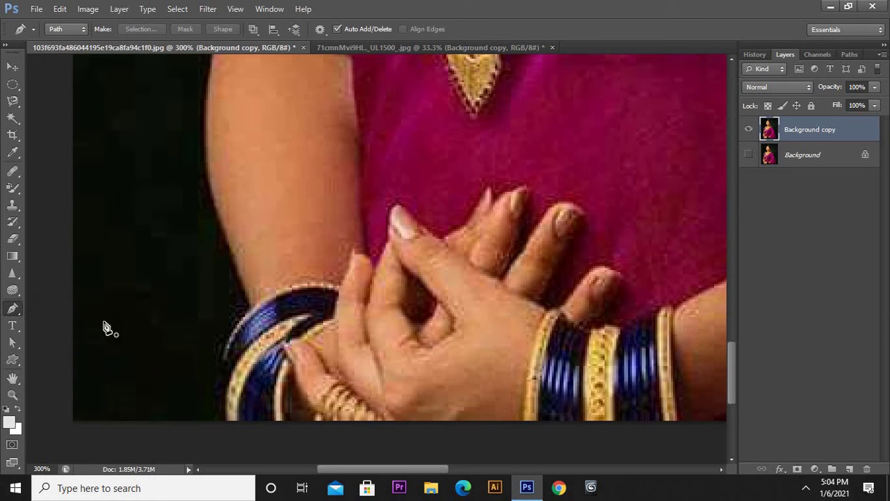
Place curved anchor points from the bangles up the arm's outer edge, zoomed to 500%.
{"action": "left_click", "coordinate": [218, 421]}
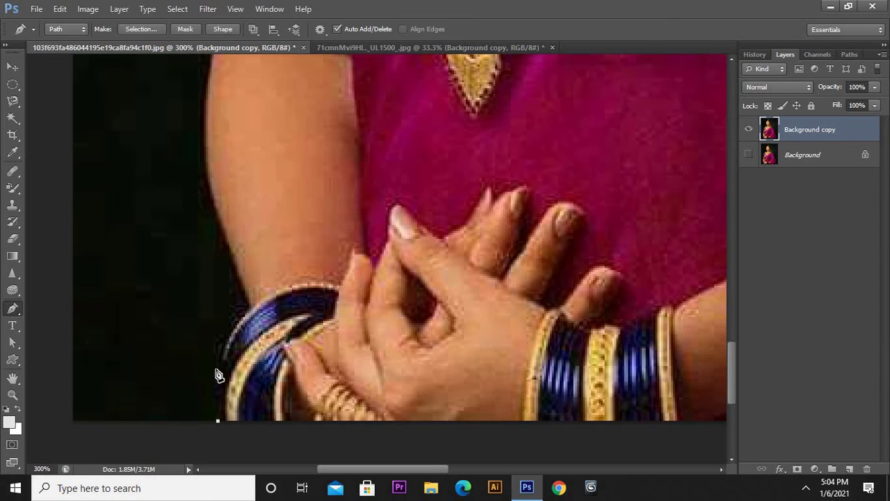
{"action": "left_click_drag", "start_coordinate": [216, 373], "coordinate": [223, 352]}
{"action": "key", "text": "ctrl+plus"}
{"action": "key", "text": "ctrl+plus"}
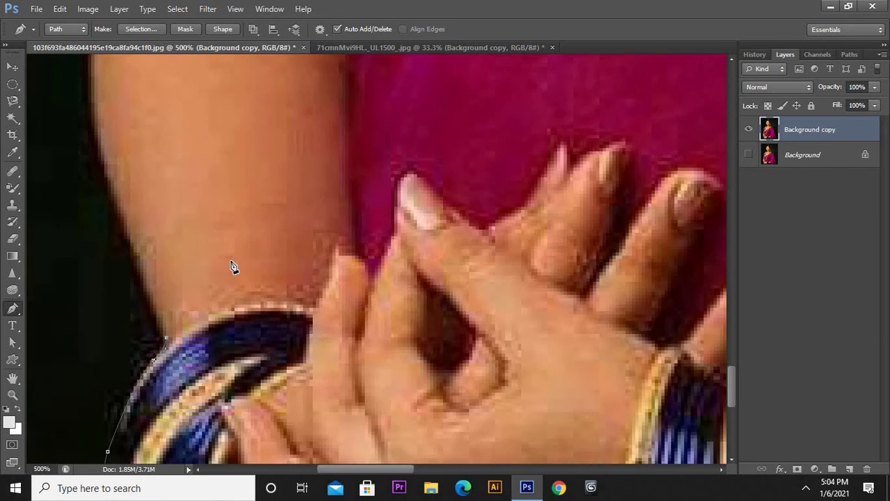
{"action": "left_click_drag", "start_coordinate": [270, 268], "coordinate": [384, 264]}
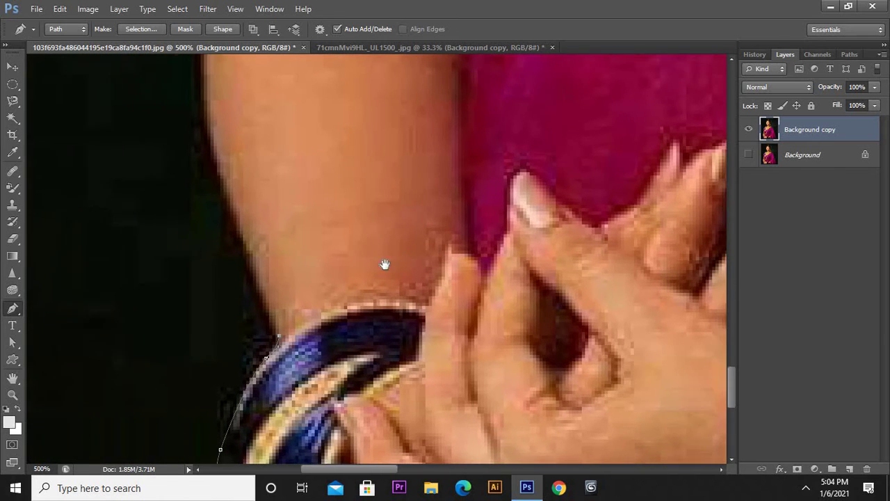
{"action": "left_click", "coordinate": [268, 304]}
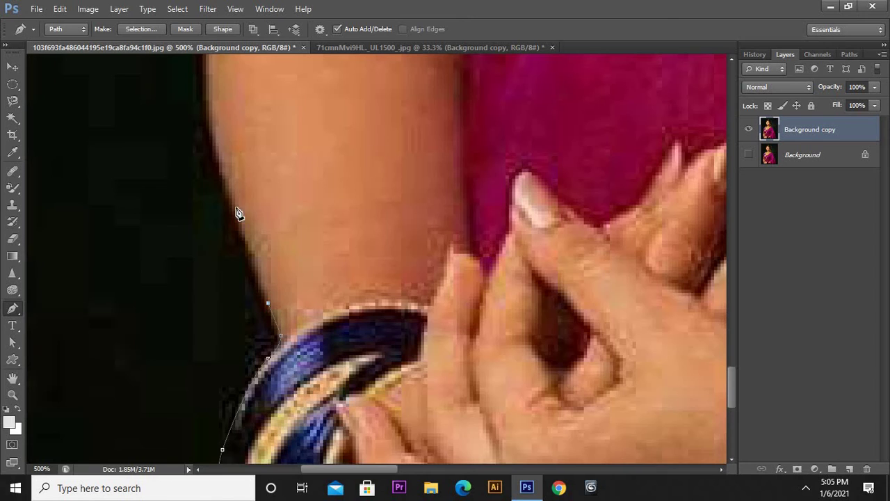
{"action": "left_click", "coordinate": [222, 172]}
{"action": "scroll", "coordinate": [274, 298], "scroll_direction": "up", "scroll_amount": 5}
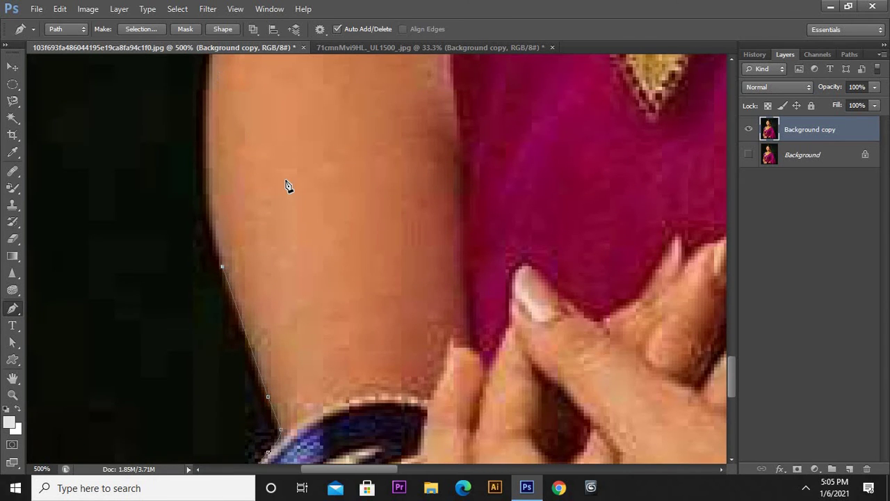
{"action": "left_click_drag", "start_coordinate": [285, 179], "coordinate": [350, 253]}
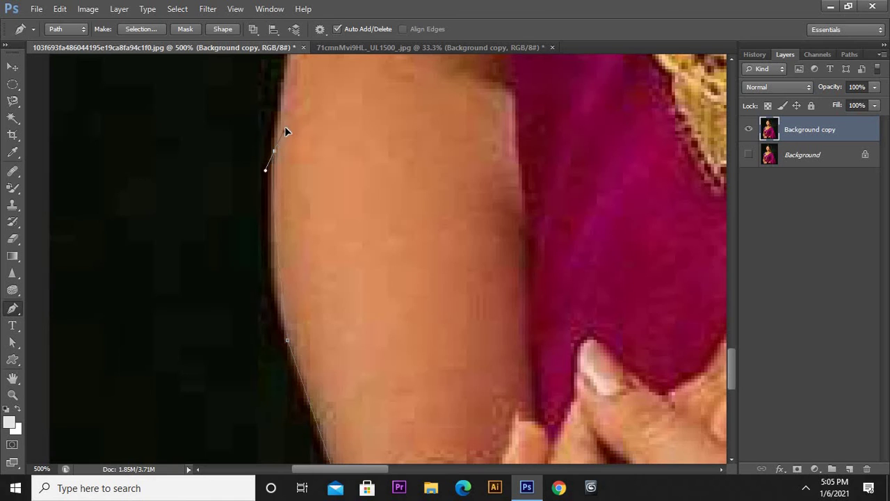
{"action": "mouse_move", "coordinate": [284, 131]}
{"action": "left_mouse_down"}
{"action": "mouse_move", "coordinate": [292, 106]}
{"action": "mouse_move", "coordinate": [313, 109]}
{"action": "mouse_move", "coordinate": [295, 104]}
{"action": "left_mouse_up"}
{"action": "left_click_drag", "start_coordinate": [295, 105], "coordinate": [295, 102]}
{"action": "left_click_drag", "start_coordinate": [369, 196], "coordinate": [475, 318]}
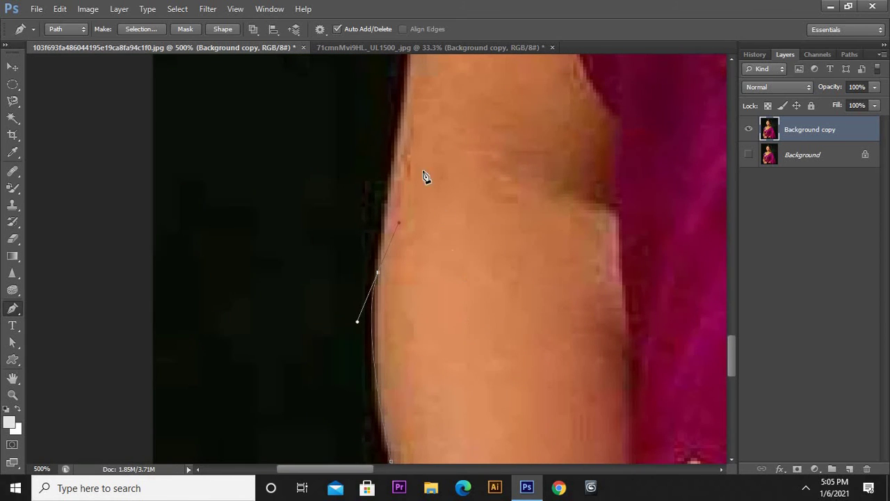
{"action": "left_click", "coordinate": [378, 129]}
Delete the arm path's top anchor with the Delete Anchor Point Tool, then return to the Pen Tool.
{"action": "right_click", "coordinate": [13, 309]}
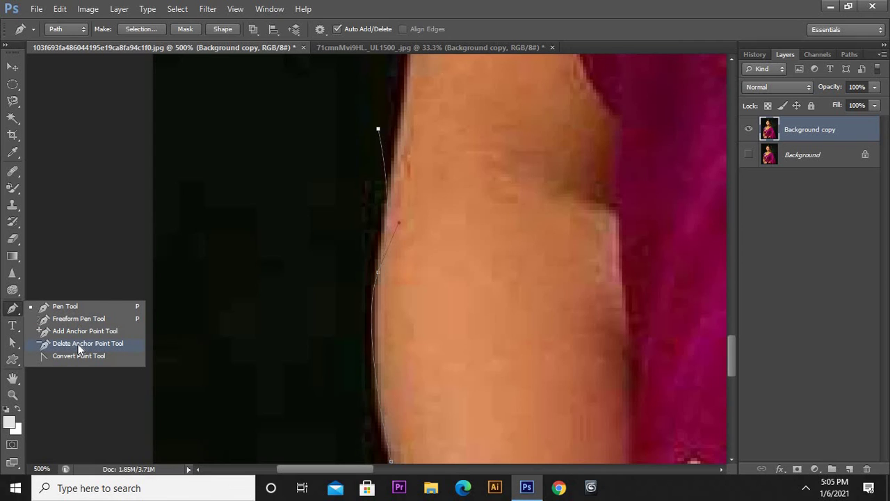
{"action": "left_click", "coordinate": [78, 343]}
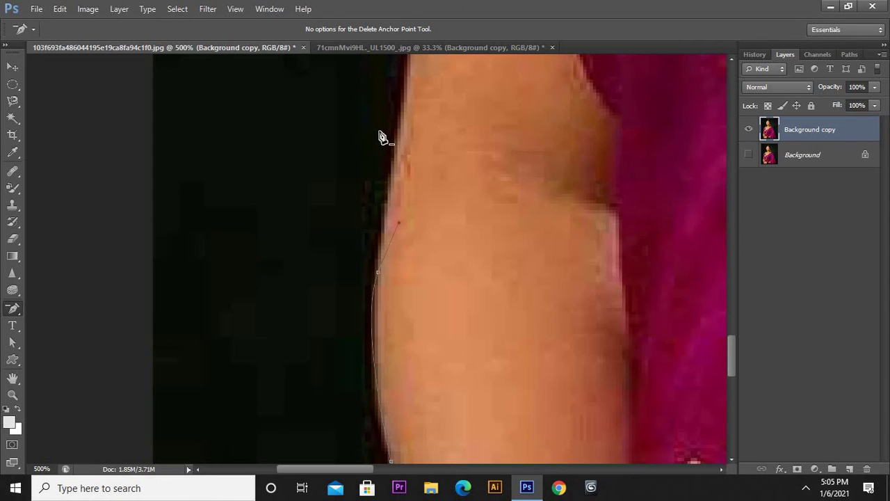
{"action": "right_click", "coordinate": [13, 313]}
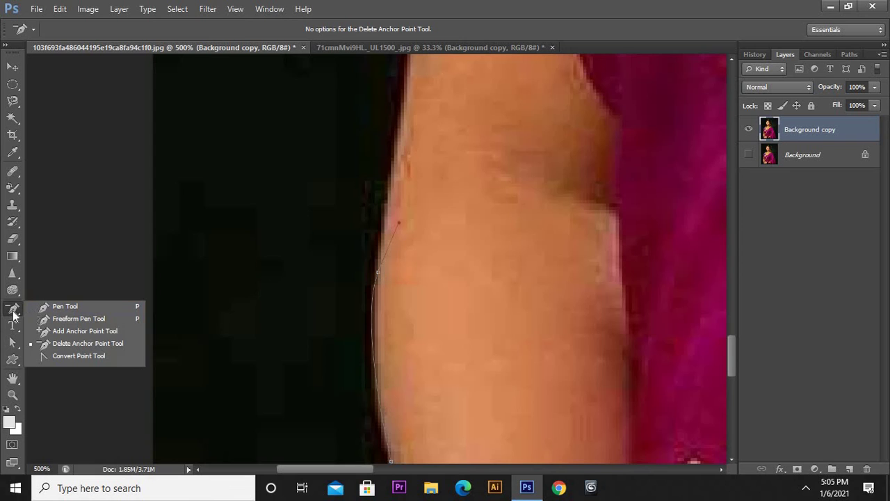
{"action": "left_click", "coordinate": [54, 310]}
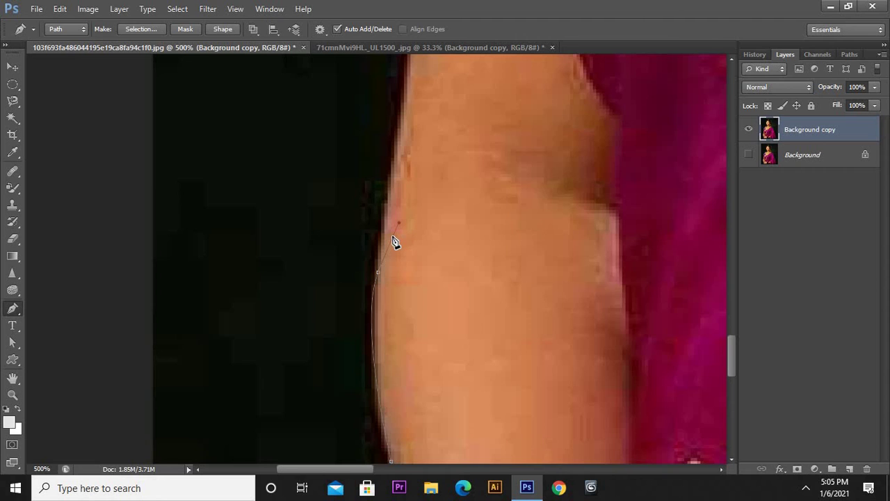
Make the last anchor a corner and add anchors up the arm edge and along the jewellery.
{"action": "left_click", "coordinate": [378, 273]}
{"action": "mouse_move", "coordinate": [486, 150]}
{"action": "left_mouse_down"}
{"action": "mouse_move", "coordinate": [483, 394]}
{"action": "mouse_move", "coordinate": [426, 261]}
{"action": "mouse_move", "coordinate": [428, 298]}
{"action": "left_mouse_up"}
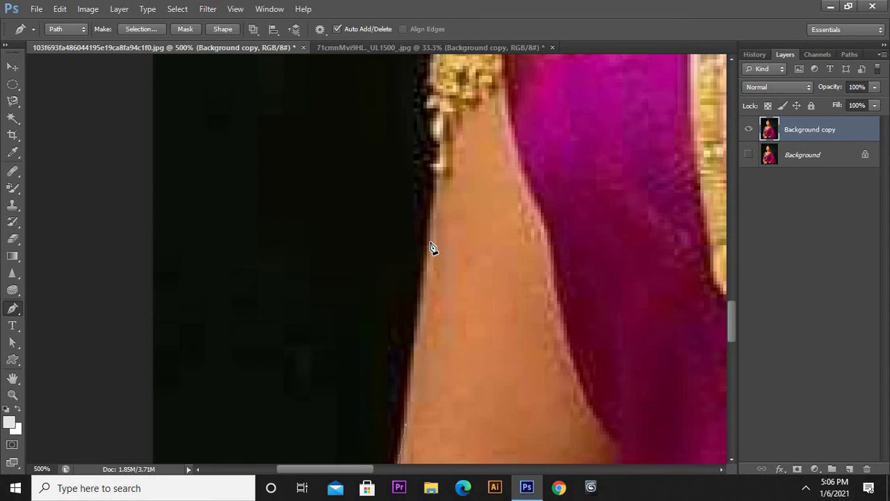
{"action": "left_click_drag", "start_coordinate": [456, 212], "coordinate": [438, 390]}
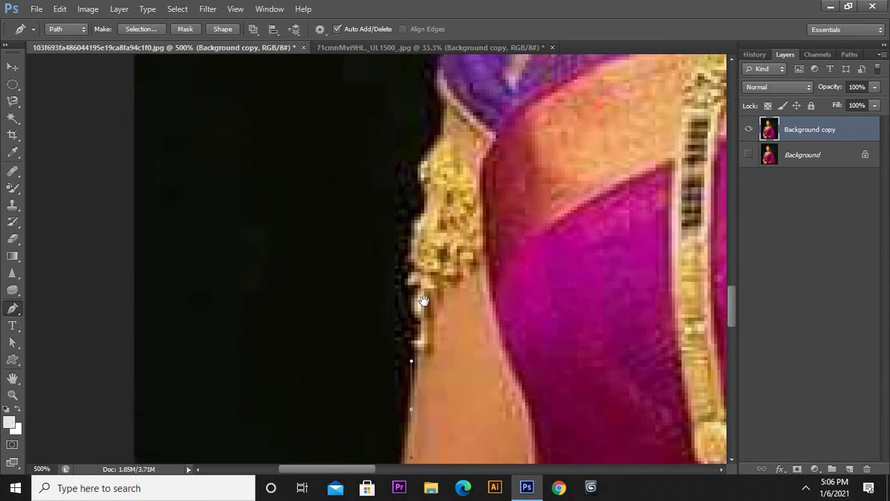
{"action": "left_click", "coordinate": [411, 365]}
{"action": "left_click", "coordinate": [414, 331]}
{"action": "left_click", "coordinate": [403, 313]}
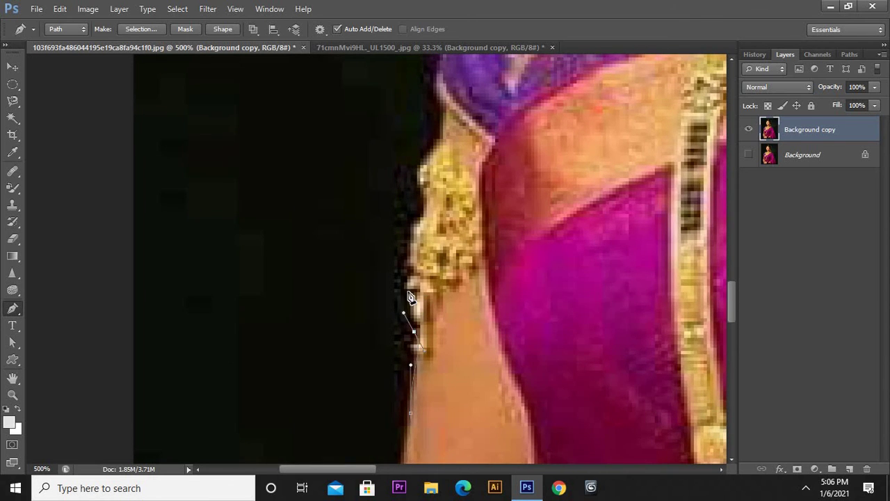
{"action": "left_click", "coordinate": [407, 290]}
{"action": "left_click", "coordinate": [411, 241]}
{"action": "left_click", "coordinate": [417, 210]}
Extend the outline along the purple sleeve edge to the top of the shoulder.
{"action": "left_click_drag", "start_coordinate": [463, 194], "coordinate": [464, 339]}
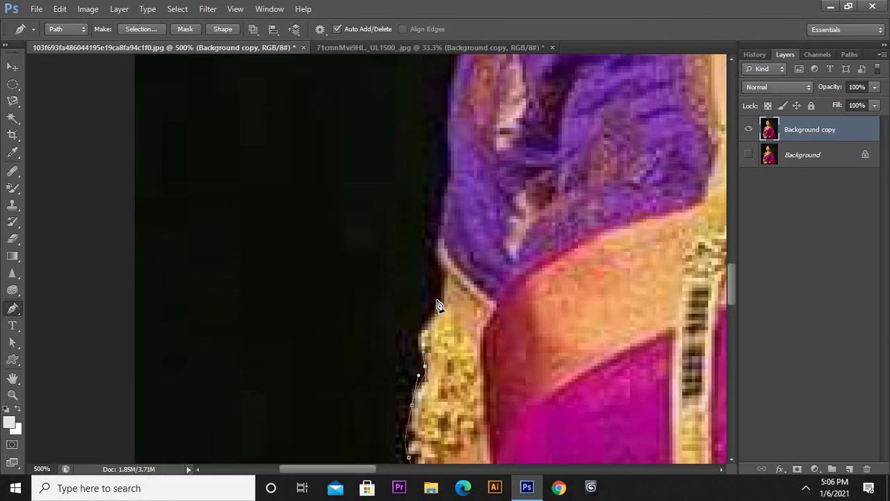
{"action": "left_click", "coordinate": [434, 307]}
{"action": "left_click", "coordinate": [441, 264]}
{"action": "left_click_drag", "start_coordinate": [438, 220], "coordinate": [448, 200]}
{"action": "left_click_drag", "start_coordinate": [520, 275], "coordinate": [528, 398]}
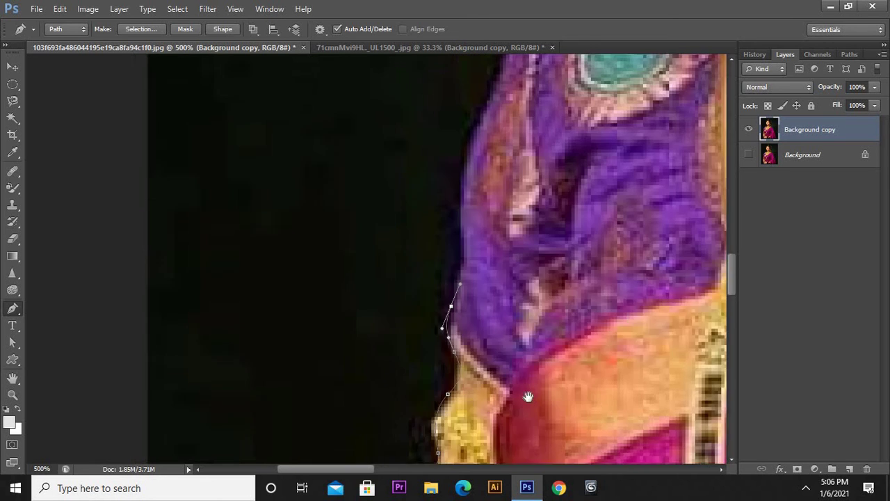
{"action": "left_click_drag", "start_coordinate": [452, 334], "coordinate": [453, 306]}
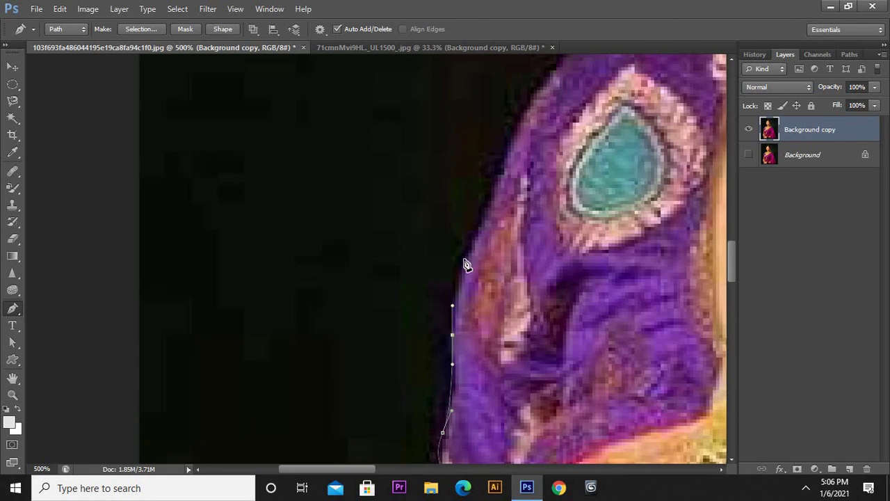
{"action": "left_click_drag", "start_coordinate": [485, 221], "coordinate": [505, 179]}
{"action": "key", "text": "ctrl+minus"}
{"action": "key", "text": "ctrl+minus"}
{"action": "key", "text": "ctrl+minus"}
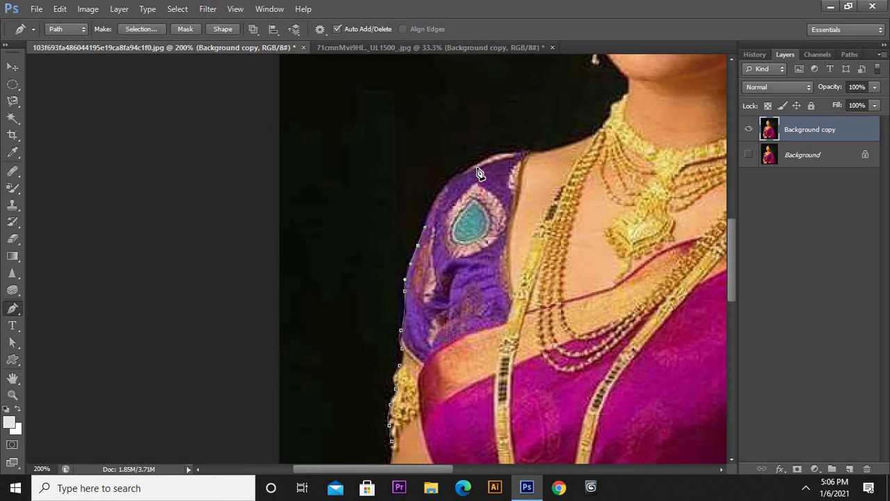
{"action": "mouse_move", "coordinate": [478, 165]}
{"action": "left_mouse_down"}
{"action": "mouse_move", "coordinate": [526, 144]}
{"action": "mouse_move", "coordinate": [567, 141]}
{"action": "left_mouse_up"}
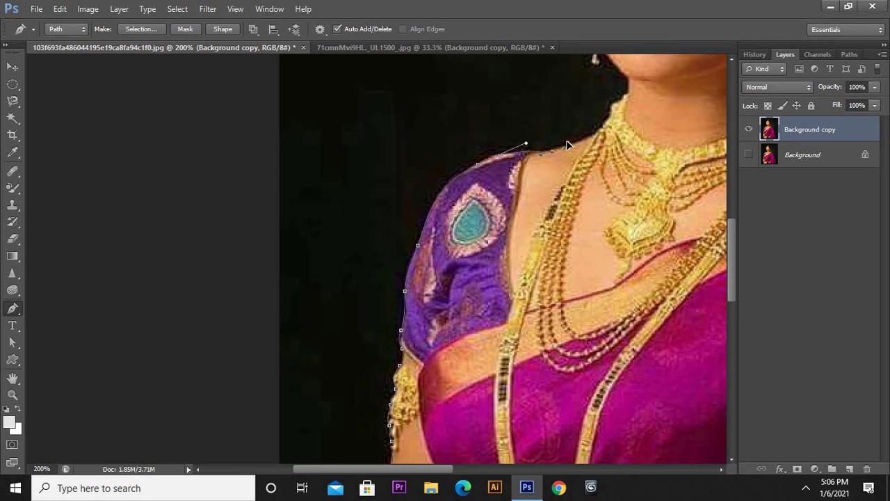
{"action": "left_click", "coordinate": [604, 126]}
Continue the outline up the cheek edge and curve it over the top of the hair.
{"action": "left_click_drag", "start_coordinate": [661, 125], "coordinate": [574, 366]}
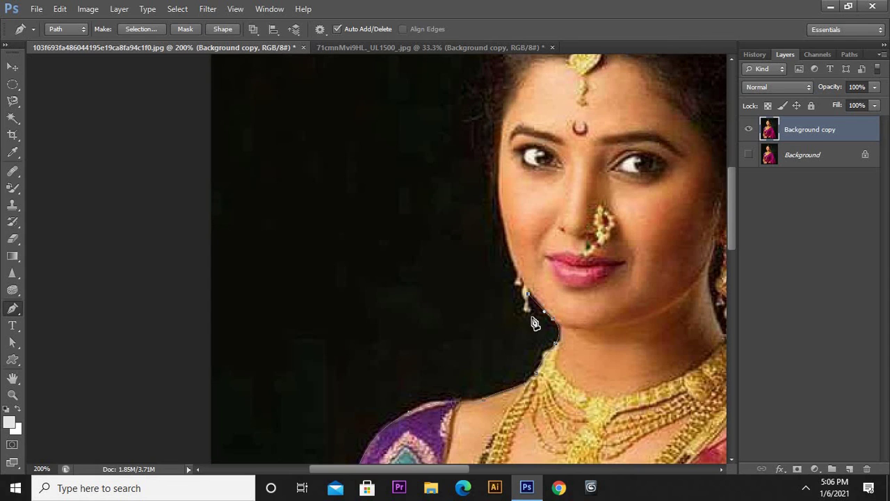
{"action": "left_click", "coordinate": [508, 262]}
{"action": "left_click", "coordinate": [497, 222]}
{"action": "left_click", "coordinate": [496, 183]}
{"action": "left_click", "coordinate": [497, 146]}
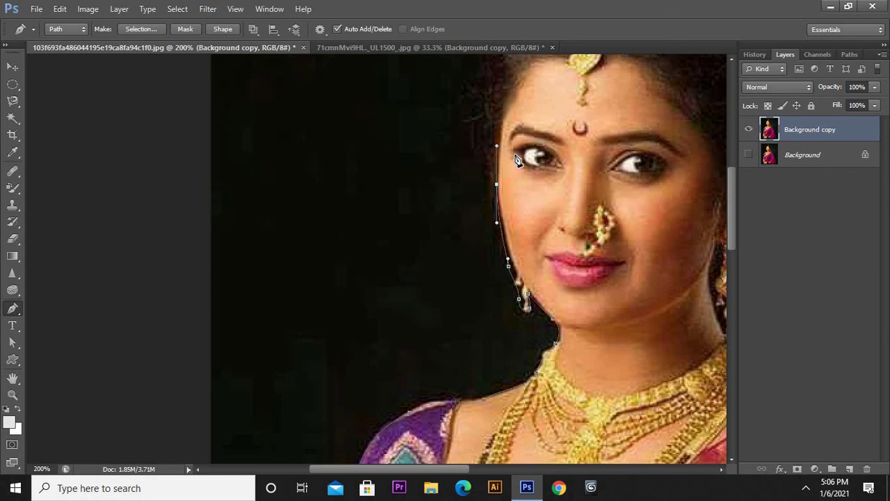
{"action": "left_click_drag", "start_coordinate": [493, 75], "coordinate": [500, 68]}
{"action": "mouse_move", "coordinate": [560, 176]}
{"action": "left_mouse_down"}
{"action": "mouse_move", "coordinate": [352, 272]}
{"action": "mouse_move", "coordinate": [323, 272]}
{"action": "left_mouse_up"}
{"action": "left_click_drag", "start_coordinate": [296, 75], "coordinate": [365, 28]}
{"action": "scroll", "coordinate": [426, 269], "scroll_direction": "up", "scroll_amount": 2}
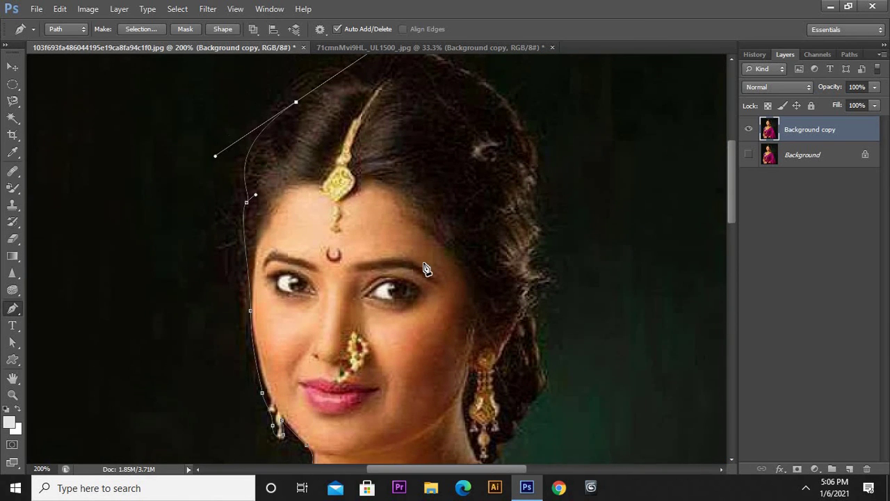
{"action": "scroll", "coordinate": [424, 268], "scroll_direction": "down", "scroll_amount": 3}
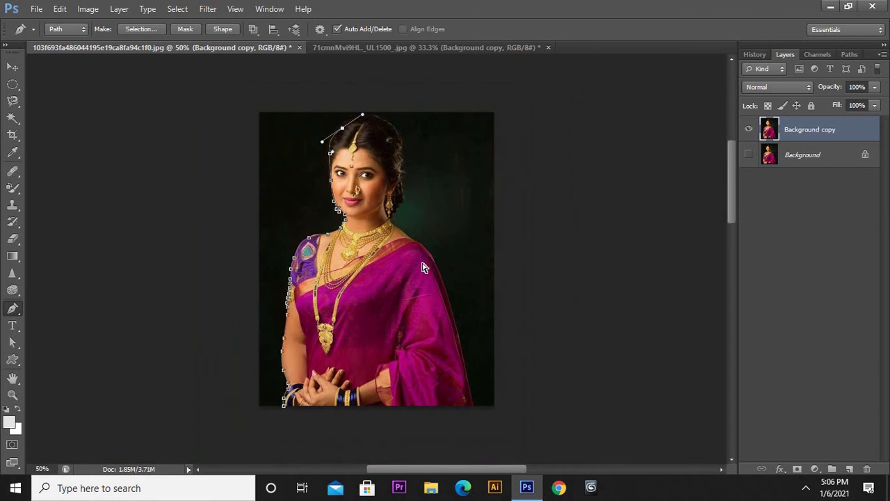
Run the outline down the saree's right side and across the bottom, closing it at the start point.
{"action": "left_click", "coordinate": [458, 298]}
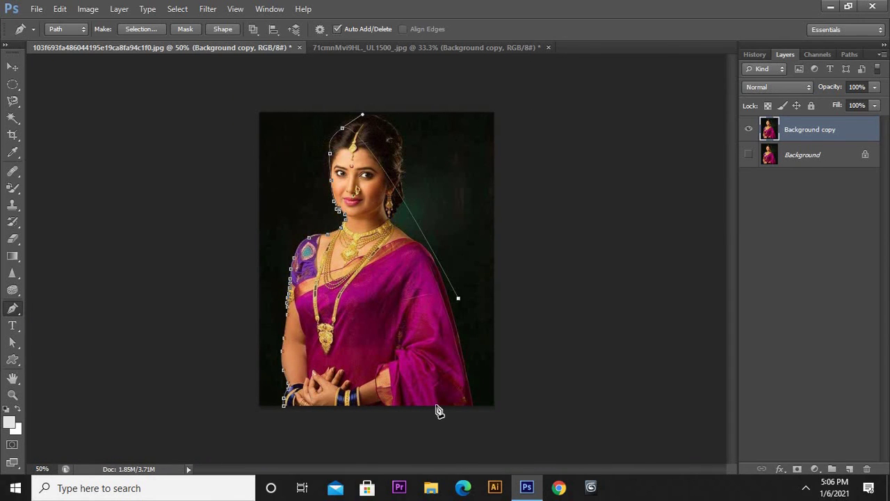
{"action": "left_click", "coordinate": [436, 404]}
{"action": "left_click", "coordinate": [324, 412]}
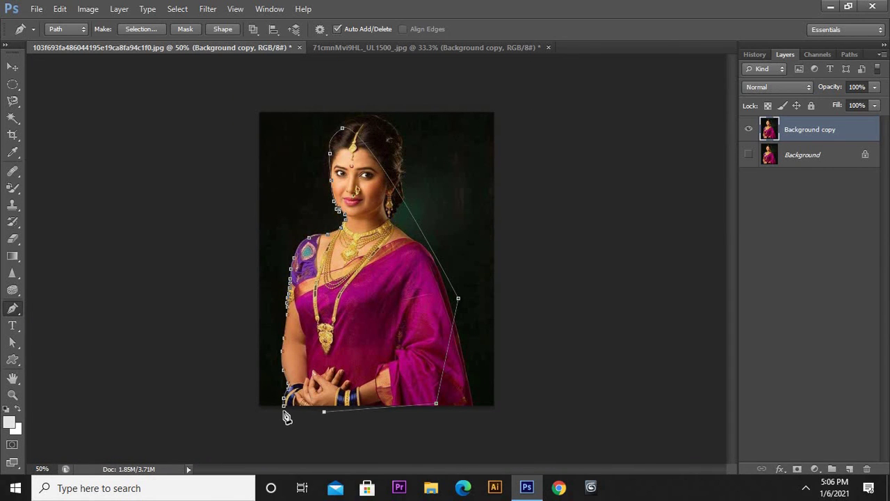
{"action": "left_click", "coordinate": [285, 410]}
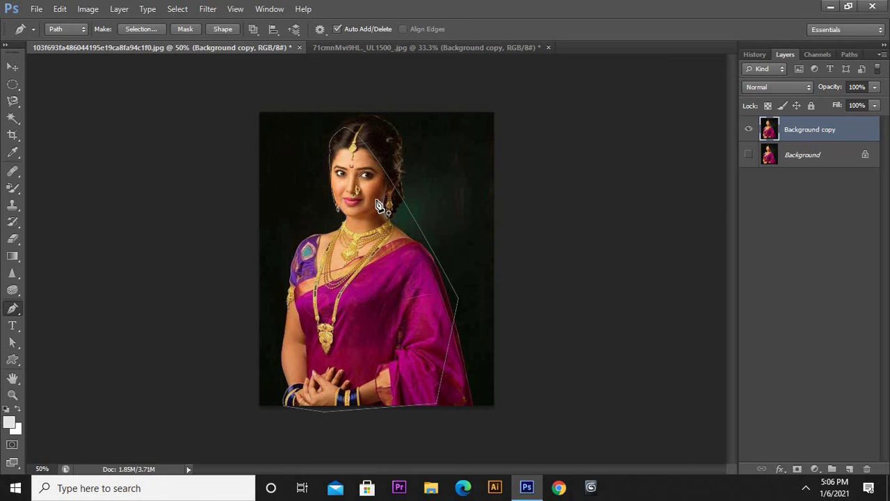
Turn the closed path into a selection with 0 feather, then deselect it.
{"action": "right_click", "coordinate": [400, 269]}
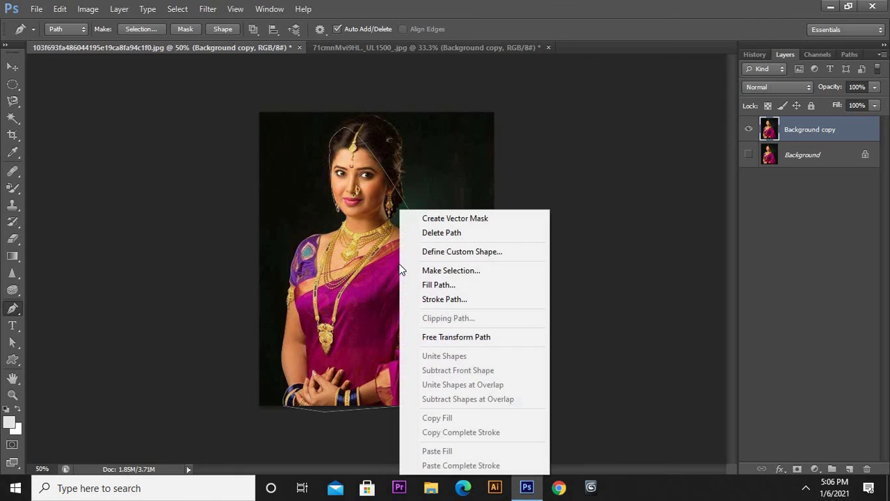
{"action": "left_click", "coordinate": [457, 271]}
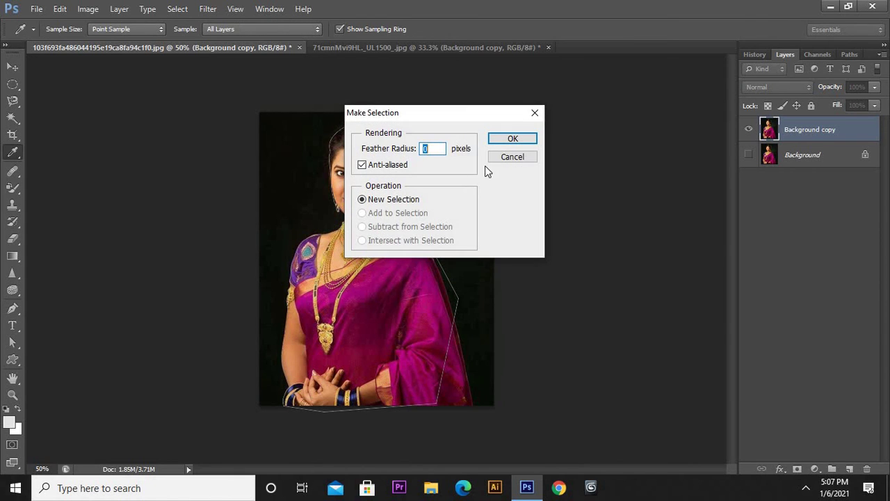
{"action": "left_click", "coordinate": [499, 138]}
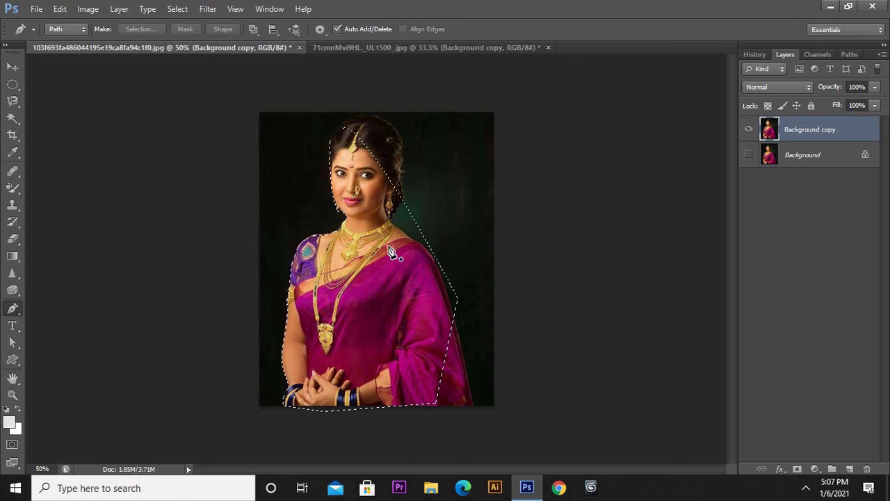
{"action": "left_click", "coordinate": [183, 9]}
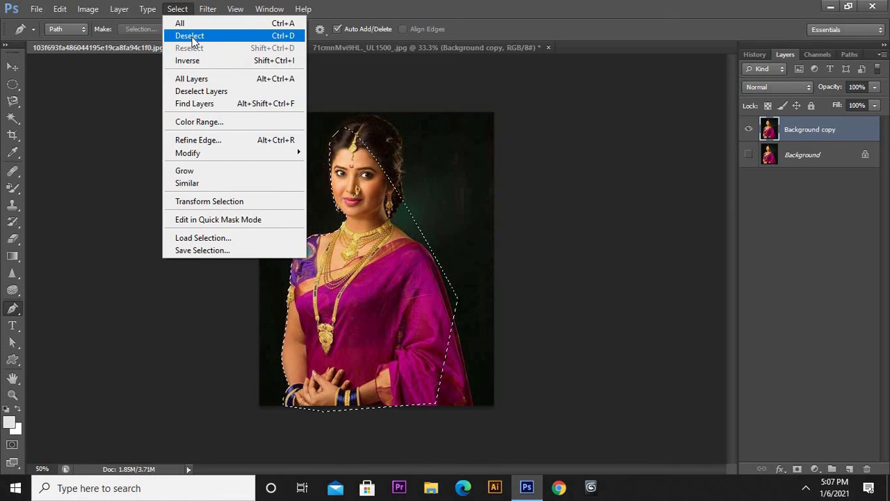
{"action": "left_click", "coordinate": [195, 35]}
Draw a closed curvy Pen path across the forehead, shoulder, saree and necklace.
{"action": "right_click", "coordinate": [17, 313]}
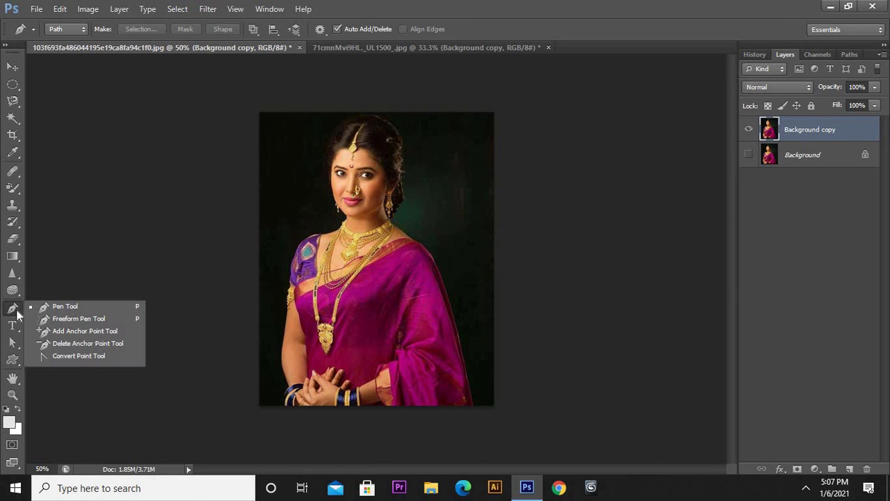
{"action": "left_click", "coordinate": [56, 307]}
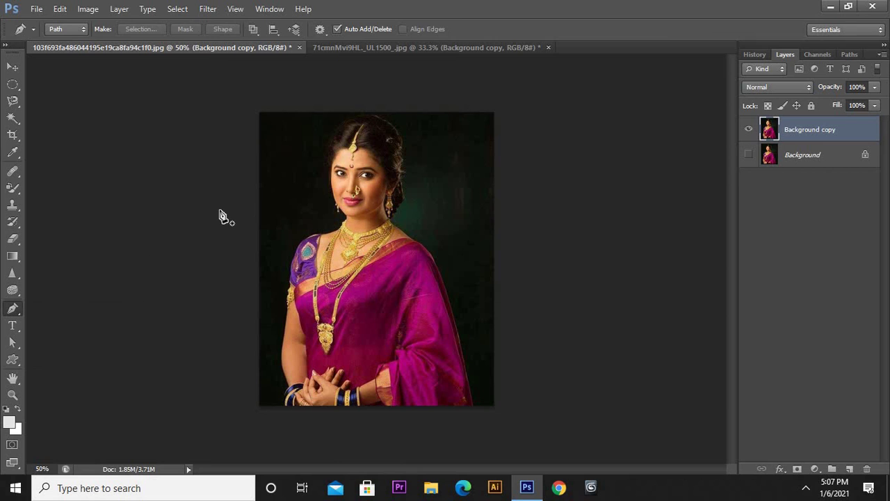
{"action": "left_click", "coordinate": [285, 218]}
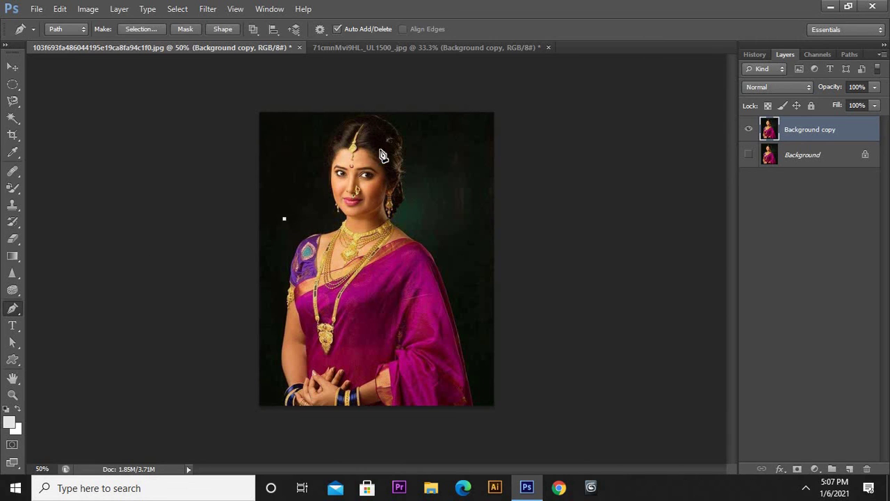
{"action": "left_click_drag", "start_coordinate": [411, 155], "coordinate": [491, 172]}
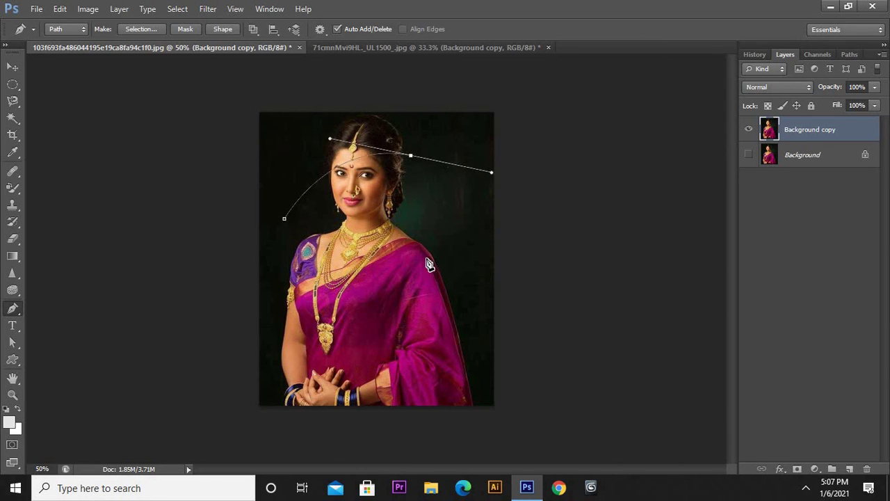
{"action": "left_click_drag", "start_coordinate": [426, 258], "coordinate": [485, 272]}
{"action": "left_click_drag", "start_coordinate": [437, 348], "coordinate": [415, 349]}
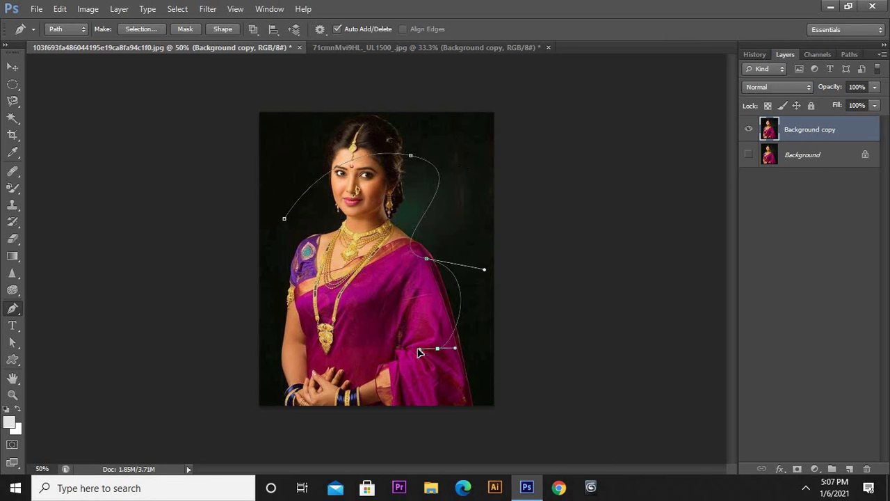
{"action": "left_click_drag", "start_coordinate": [350, 341], "coordinate": [350, 374]}
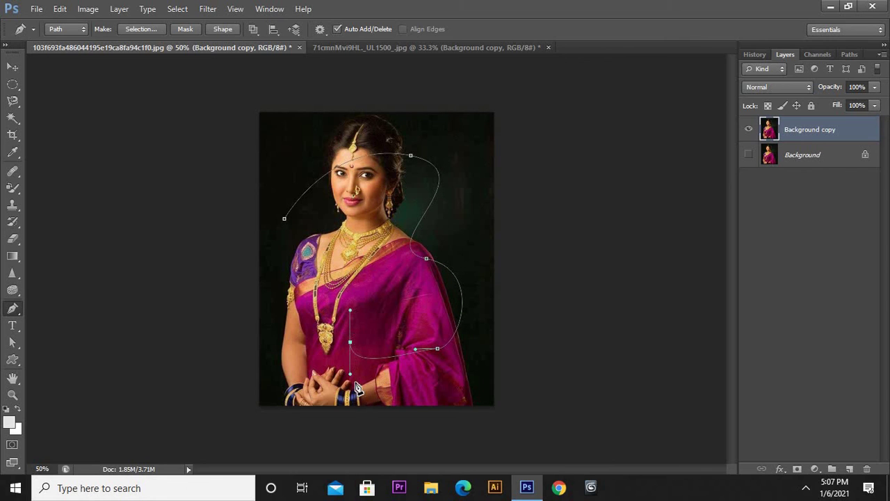
{"action": "left_click_drag", "start_coordinate": [320, 320], "coordinate": [303, 325]}
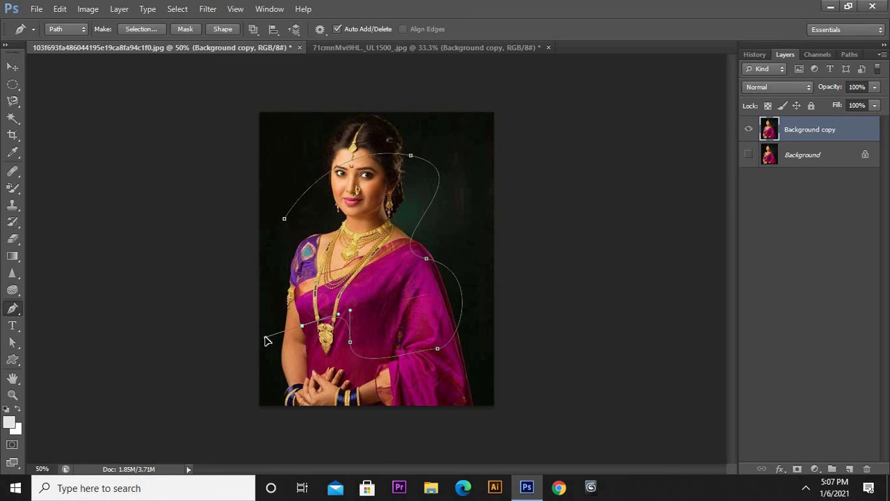
{"action": "mouse_move", "coordinate": [270, 298]}
{"action": "left_mouse_down"}
{"action": "mouse_move", "coordinate": [277, 269]}
{"action": "mouse_move", "coordinate": [266, 227]}
{"action": "left_mouse_up"}
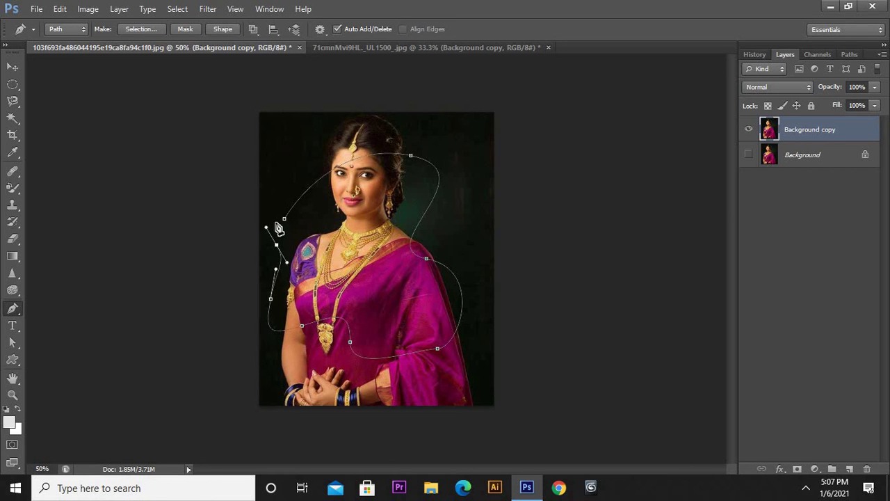
{"action": "left_click", "coordinate": [285, 221]}
Convert the path to a selection, delete and undo, deselect, then quit Photoshop without saving.
{"action": "key", "text": "ctrl+Return"}
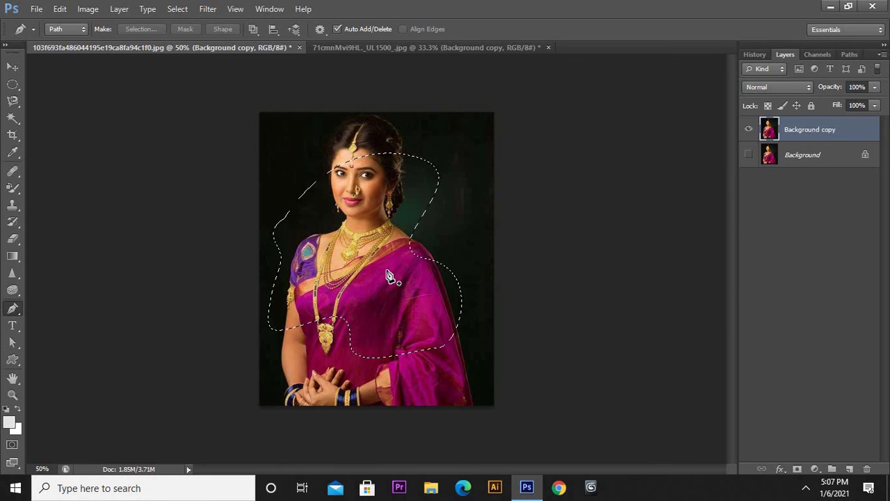
{"action": "key", "text": "Delete"}
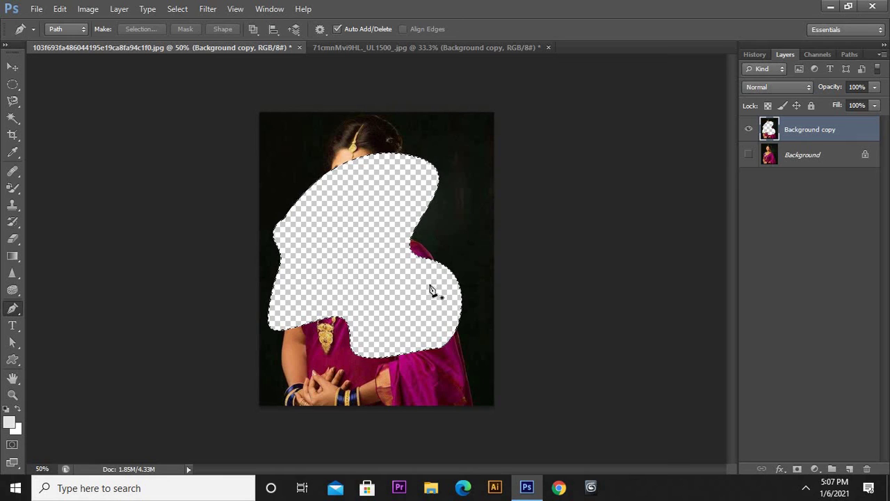
{"action": "key", "text": "ctrl+z"}
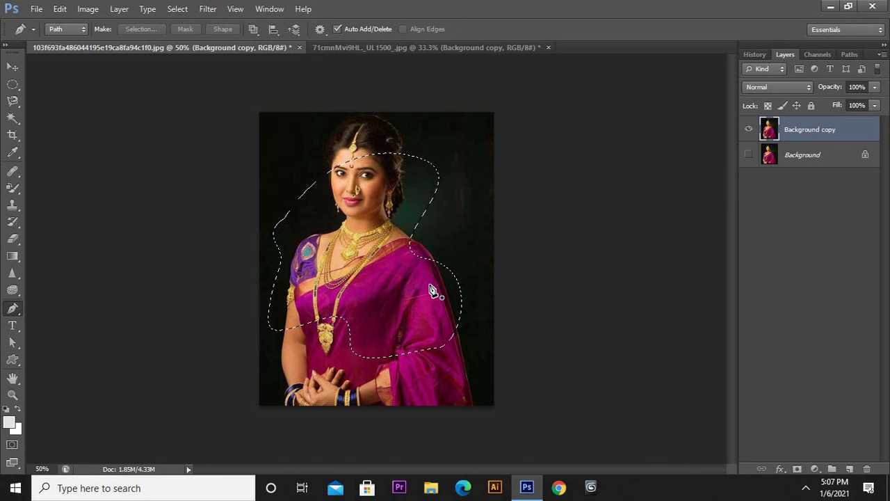
{"action": "left_click", "coordinate": [12, 84]}
{"action": "key", "text": "ctrl+d"}
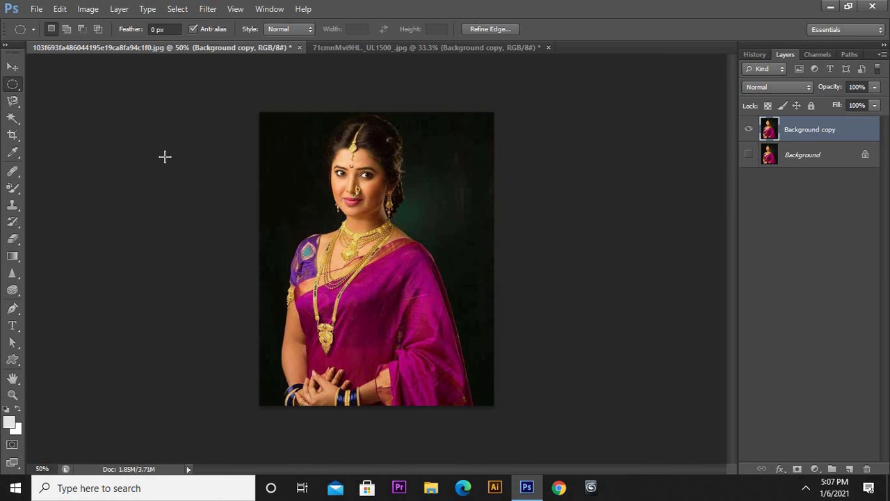
{"action": "left_click", "coordinate": [873, 7]}
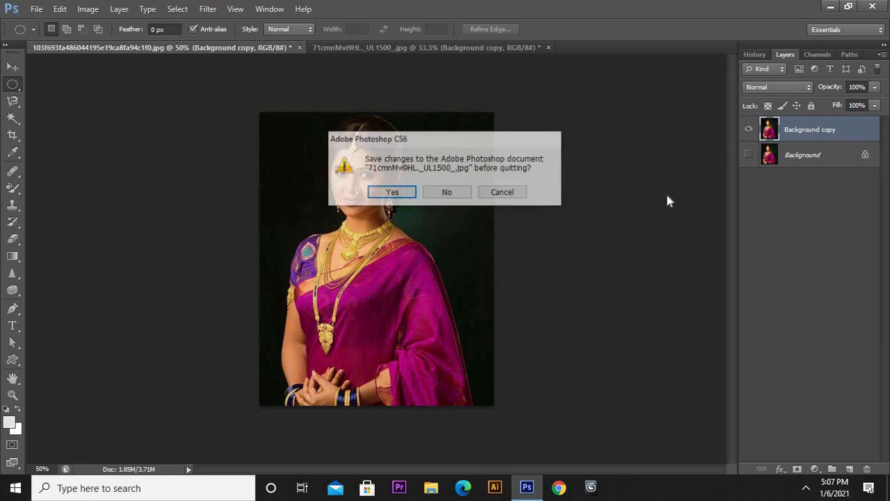
{"action": "left_click", "coordinate": [445, 195]}
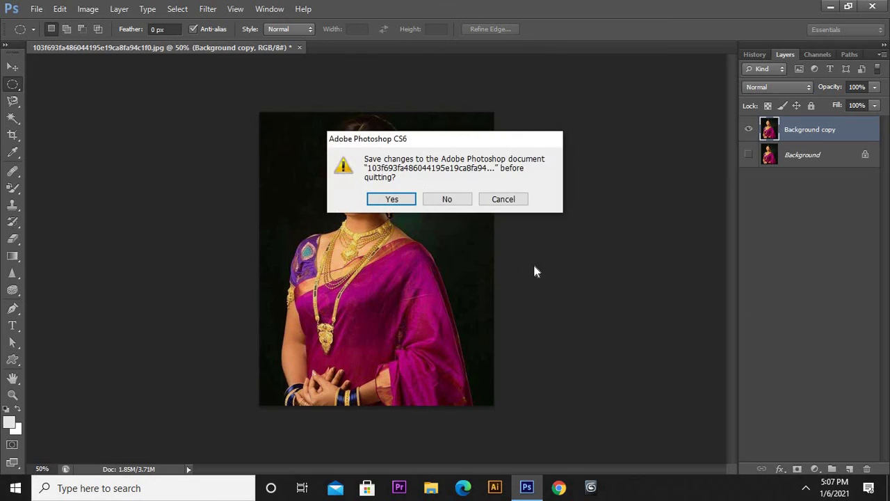